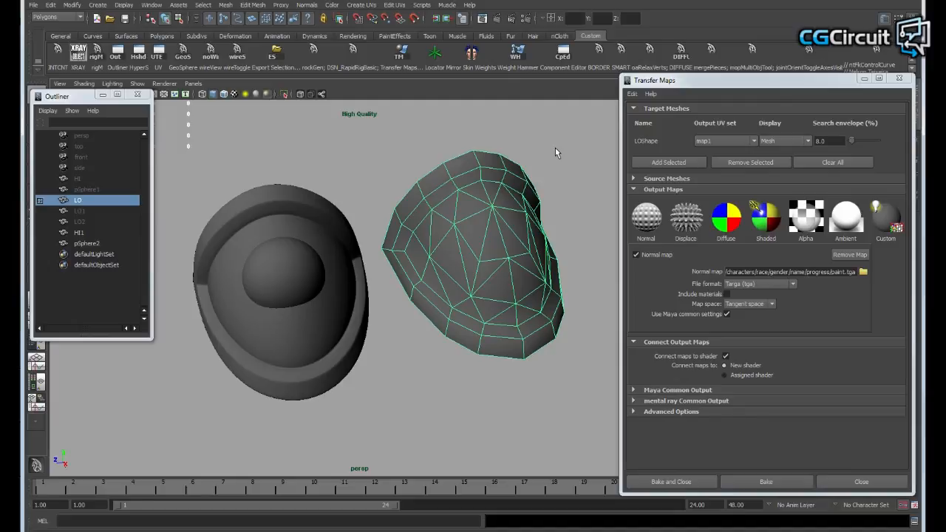
# Examine the high-poly shield model and the neighbouring low-poly mesh LO from different angles.
pyautogui.moveTo(503, 293); pyautogui.dragTo(354, 259)
pyautogui.click(383, 245)
pyautogui.click(395, 242)
pyautogui.moveTo(461, 250); pyautogui.dragTo(273, 334)
pyautogui.click(403, 241)
pyautogui.moveTo(441, 244); pyautogui.dragTo(447, 213)
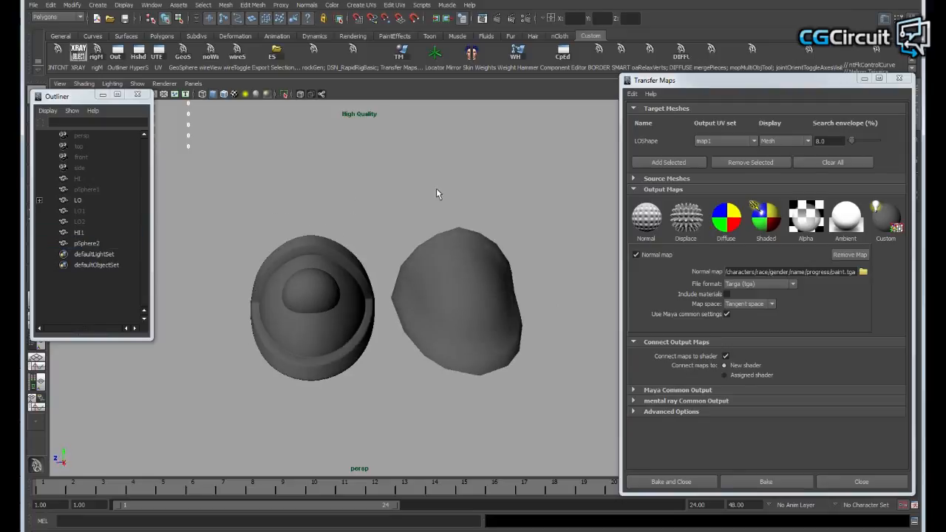
pyautogui.click(507, 322)
pyautogui.moveTo(507, 321)
pyautogui.mouseDown()
pyautogui.moveTo(516, 306)
pyautogui.moveTo(495, 327)
pyautogui.mouseUp()
pyautogui.moveTo(507, 294); pyautogui.dragTo(458, 317)
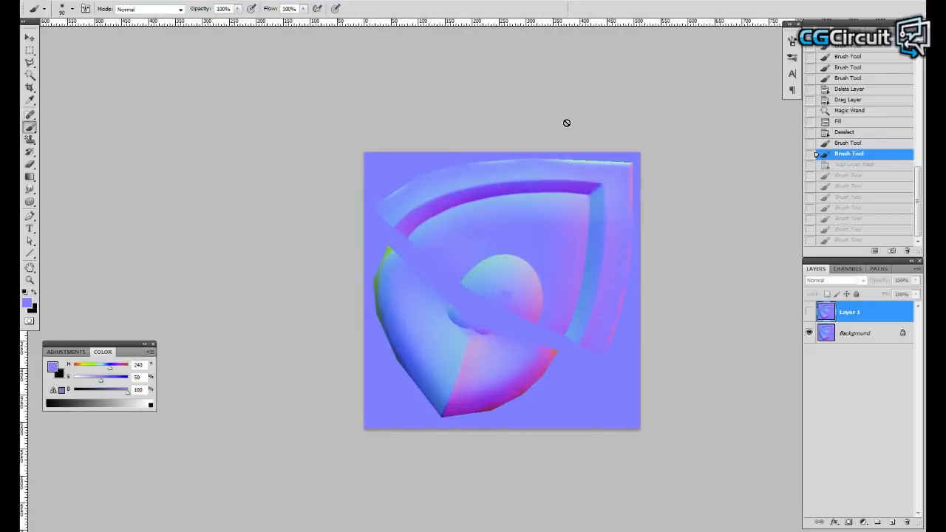
# Switch to Photoshop and show Layer 1 above the Background normal map to inspect the shield's inner surface.
pyautogui.moveTo(553, 197); pyautogui.dragTo(530, 166)
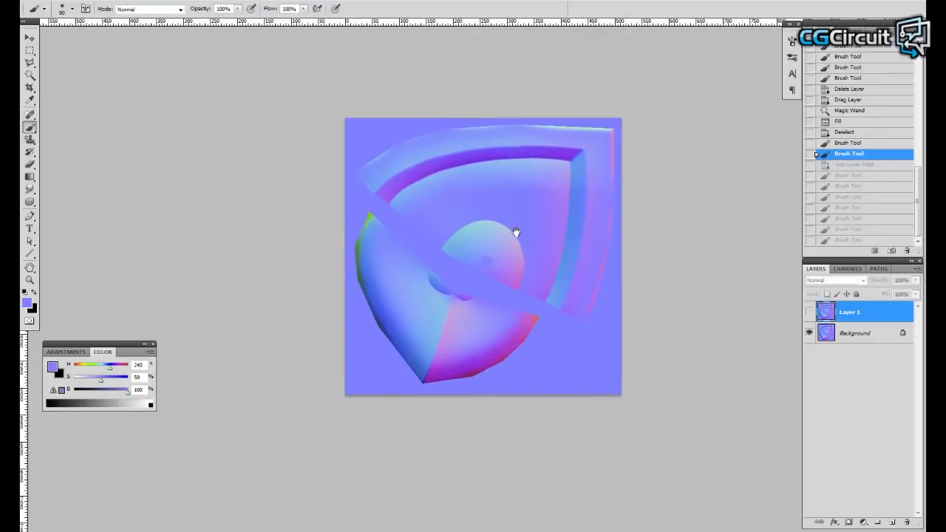
pyautogui.moveTo(506, 266); pyautogui.dragTo(498, 278)
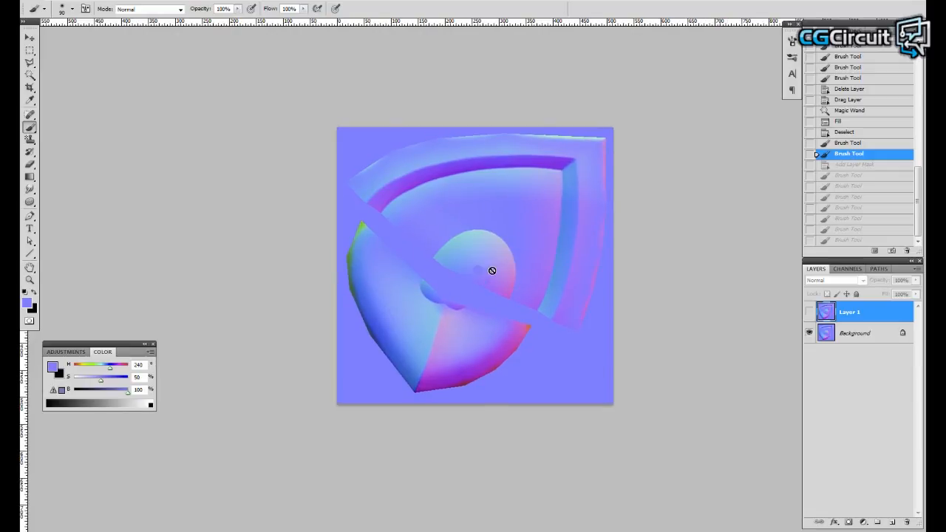
pyautogui.moveTo(498, 264); pyautogui.dragTo(504, 241)
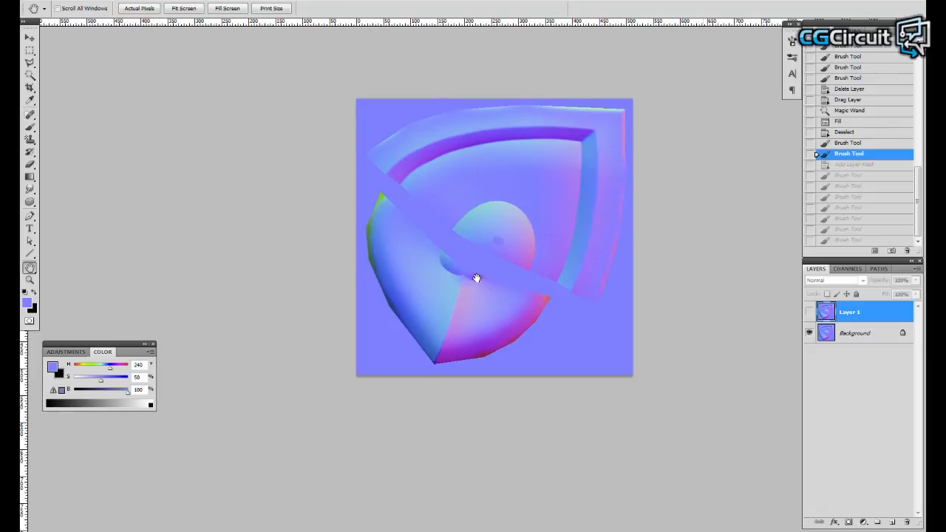
pyautogui.moveTo(490, 237); pyautogui.dragTo(478, 248)
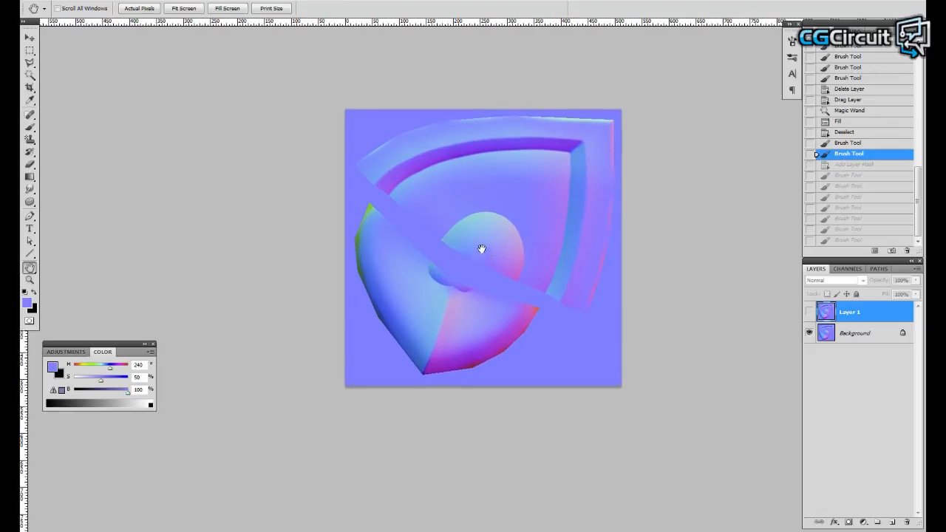
pyautogui.moveTo(548, 252); pyautogui.dragTo(528, 258)
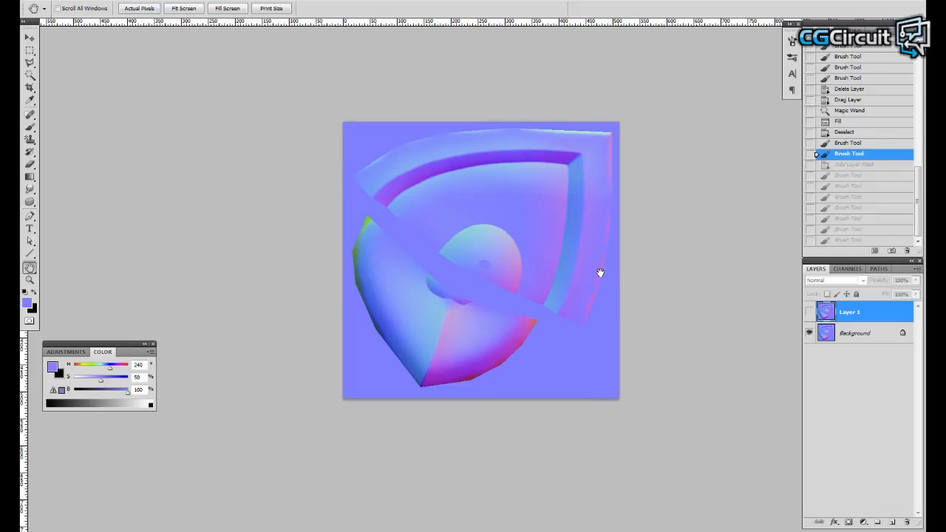
pyautogui.click(809, 313)
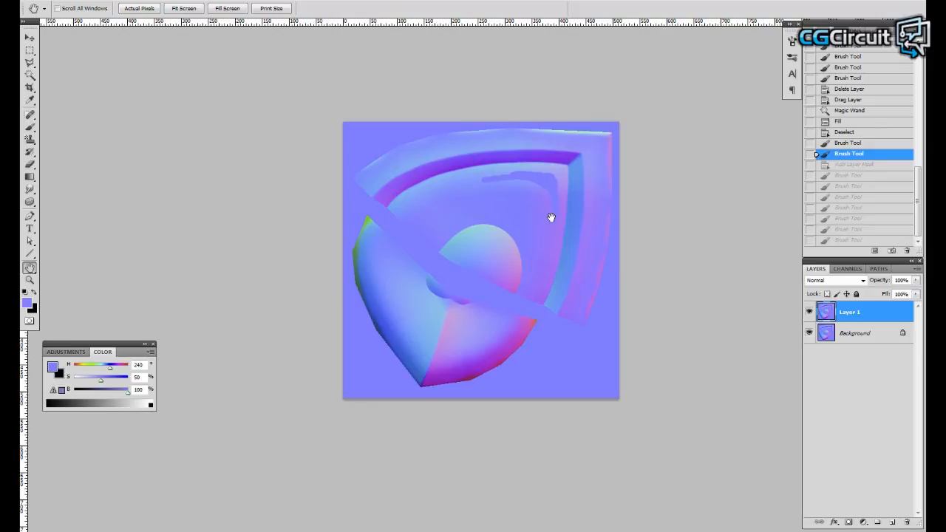
pyautogui.moveTo(550, 220); pyautogui.dragTo(538, 221)
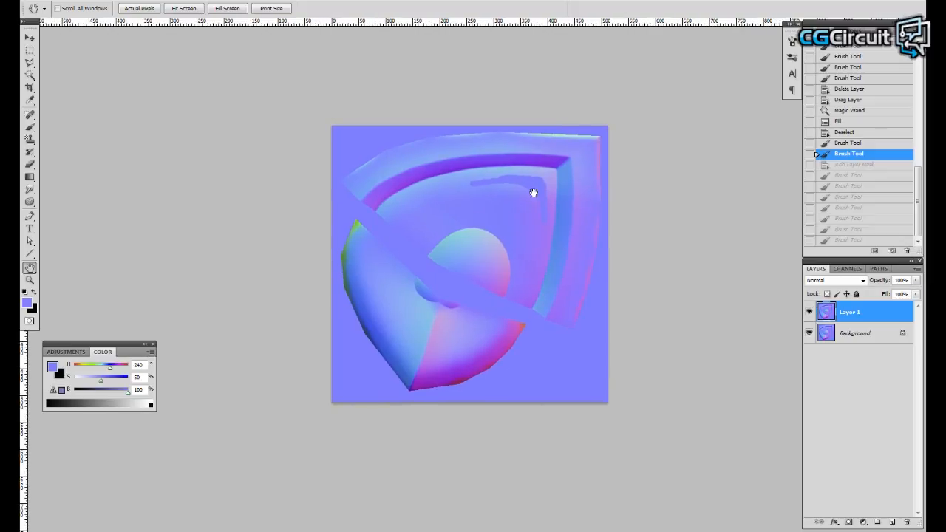
pyautogui.moveTo(505, 184); pyautogui.dragTo(494, 177)
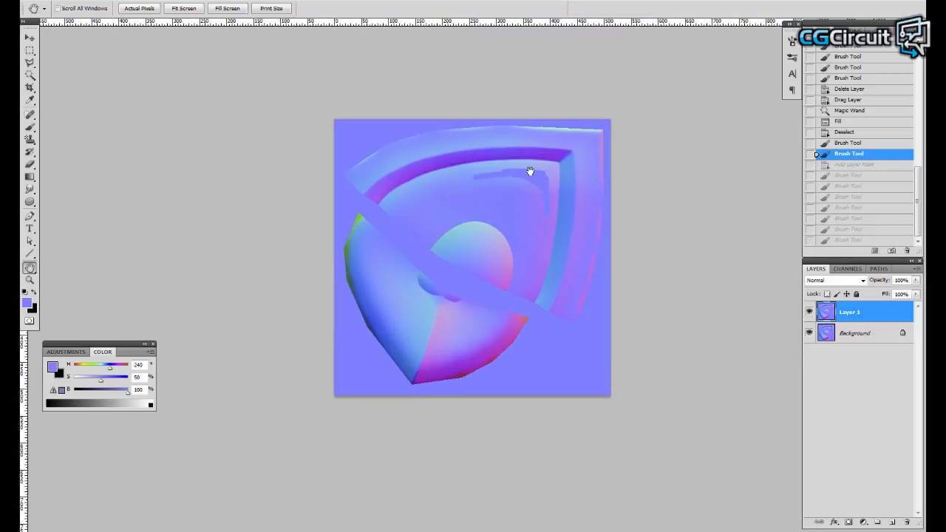
pyautogui.moveTo(519, 207)
pyautogui.mouseDown()
pyautogui.moveTo(536, 197)
pyautogui.moveTo(513, 211)
pyautogui.mouseUp()
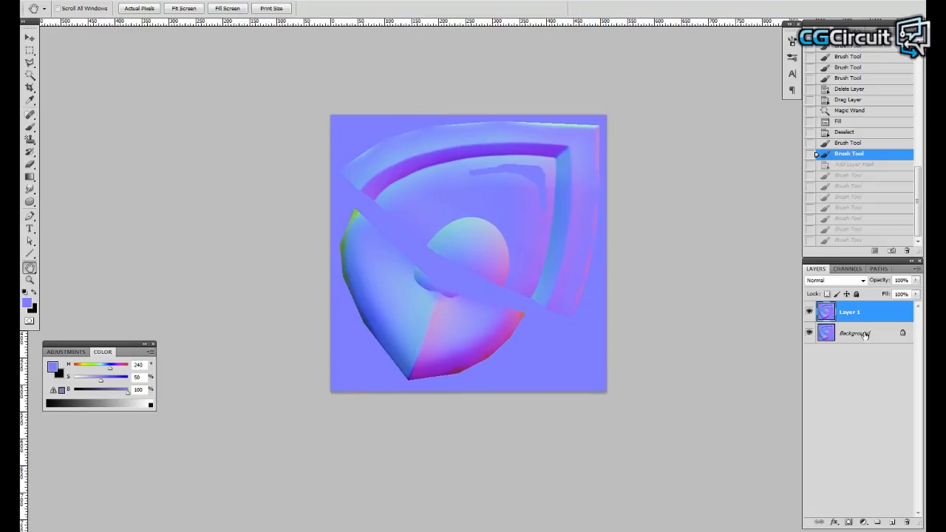
# Add a layer mask to Layer 1 and activate the Brush tool with black as the foreground colour.
pyautogui.click(849, 522)
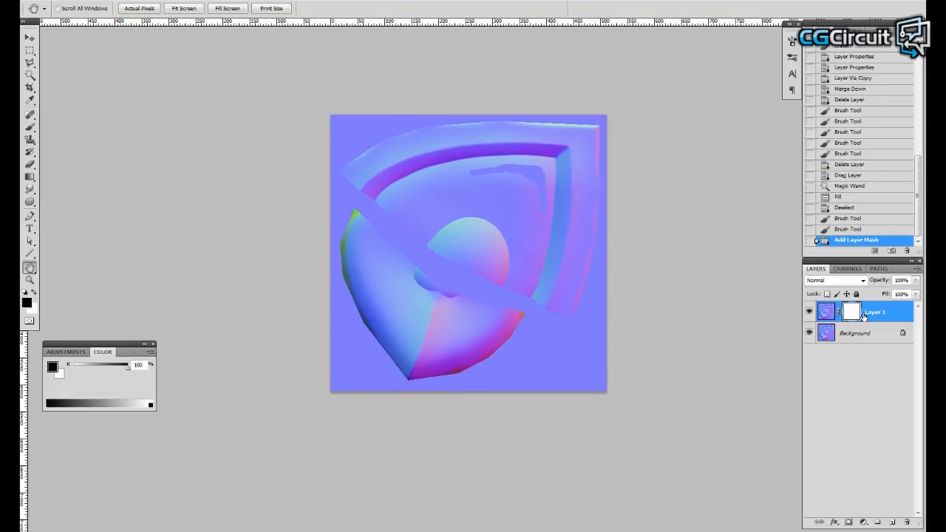
pyautogui.moveTo(629, 258); pyautogui.dragTo(629, 261)
pyautogui.press('b')
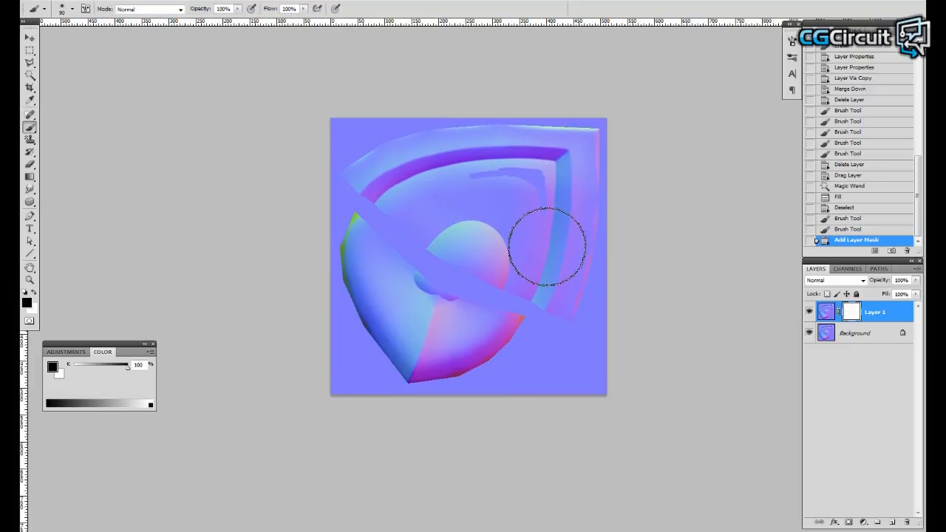
# Paint black on Layer 1's mask with the soft 90 px brush to hide the stray stroke along the shield's upper-right inner corner.
pyautogui.moveTo(581, 182); pyautogui.dragTo(541, 198)
pyautogui.click(458, 192)
pyautogui.click(458, 192)
pyautogui.click(473, 186)
pyautogui.click(462, 188)
pyautogui.click(457, 188)
pyautogui.click(477, 184)
pyautogui.click(481, 182)
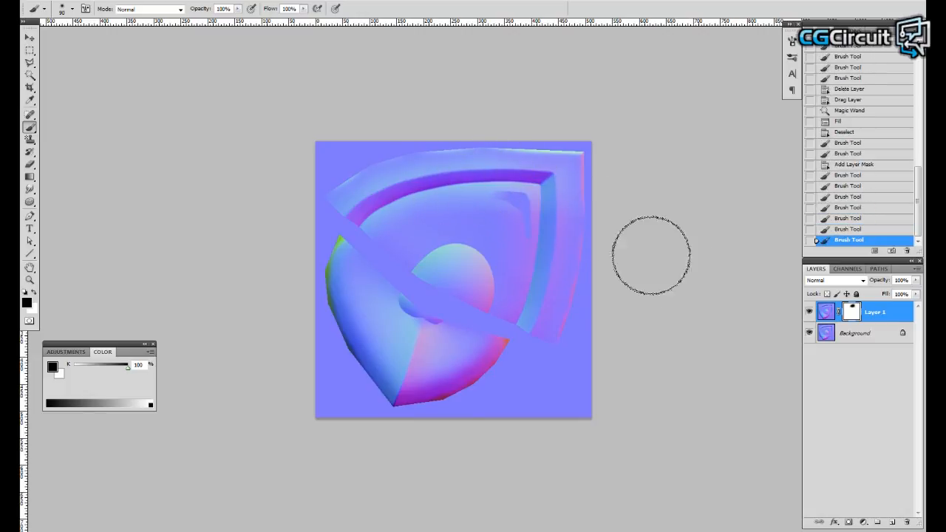
pyautogui.click(487, 190)
pyautogui.moveTo(488, 191)
pyautogui.mouseDown()
pyautogui.moveTo(511, 196)
pyautogui.moveTo(500, 187)
pyautogui.moveTo(510, 188)
pyautogui.mouseUp()
pyautogui.click(519, 189)
pyautogui.click(525, 202)
pyautogui.click(530, 225)
pyautogui.click(532, 235)
pyautogui.click(535, 234)
pyautogui.click(508, 218)
pyautogui.click(435, 196)
pyautogui.click(510, 195)
pyautogui.click(532, 238)
pyautogui.moveTo(531, 238)
pyautogui.mouseDown()
pyautogui.moveTo(488, 194)
pyautogui.moveTo(515, 228)
pyautogui.moveTo(488, 197)
pyautogui.moveTo(527, 226)
pyautogui.mouseUp()
pyautogui.press('space')
pyautogui.moveTo(552, 286); pyautogui.dragTo(551, 279)
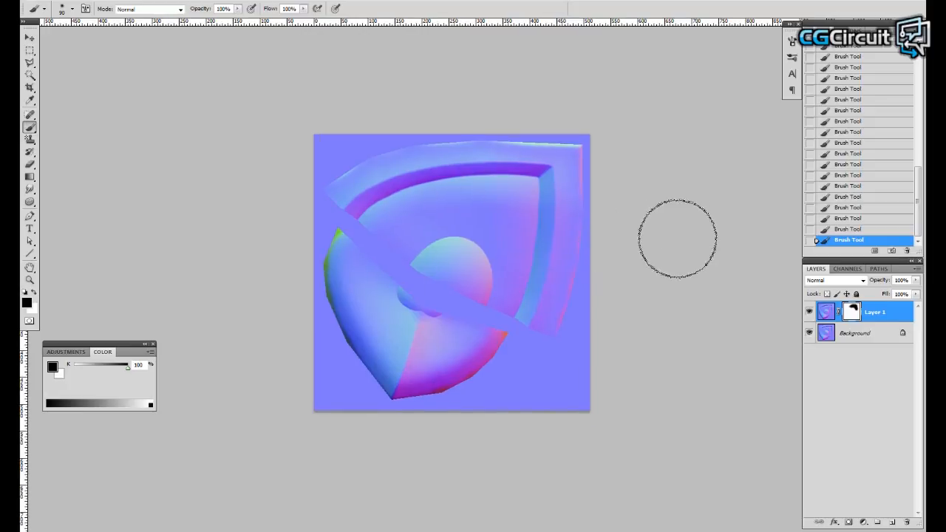
# Compare the normal map with the masked Layer 1 hidden and shown.
pyautogui.click(810, 313)
pyautogui.click(809, 314)
pyautogui.click(810, 314)
pyautogui.click(810, 314)
# Load Layer 1's mask as a selection, invert it, and copy that area of Layer 1's image to a new layer.
pyautogui.click(825, 334)
pyautogui.click(825, 315)
pyautogui.moveTo(567, 286); pyautogui.dragTo(608, 271)
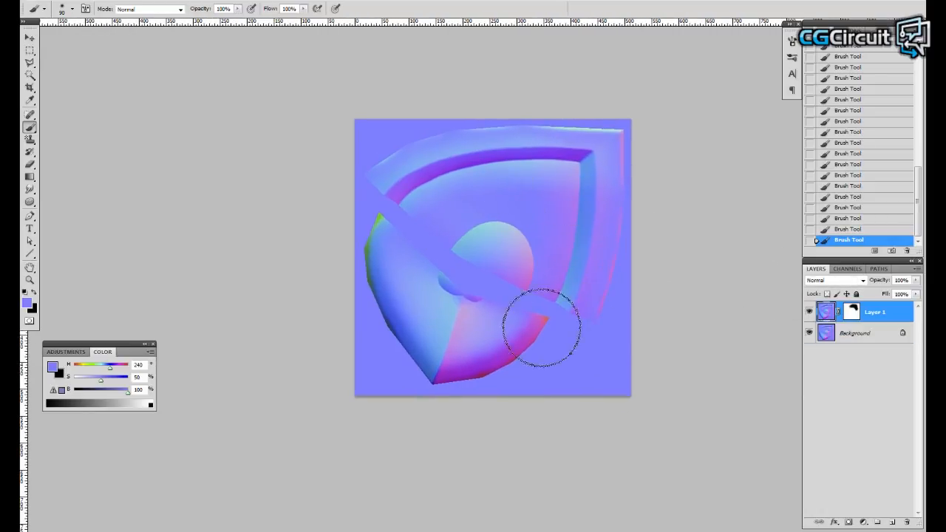
pyautogui.moveTo(591, 327)
pyautogui.mouseDown()
pyautogui.moveTo(561, 333)
pyautogui.moveTo(566, 315)
pyautogui.moveTo(540, 292)
pyautogui.mouseUp()
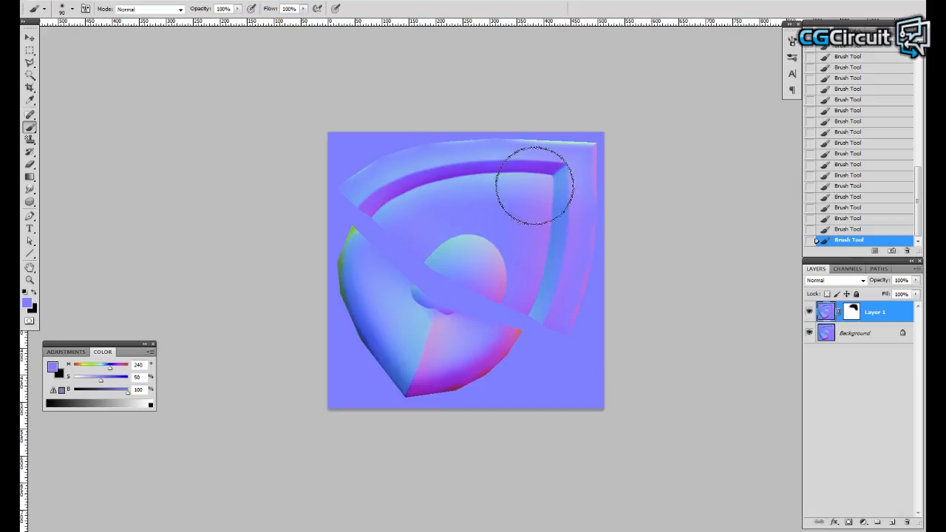
pyautogui.keyDown('ctrl'); pyautogui.click(831, 315); pyautogui.keyUp('ctrl')
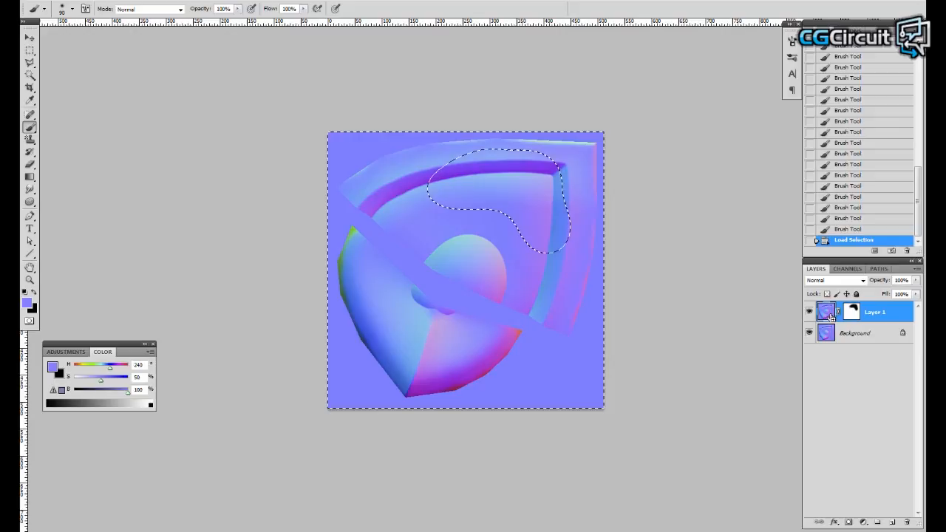
pyautogui.hotkey('ctrl', 'shift', 'i')
pyautogui.hotkey('ctrl', 'j')
# View the copied patch on Layer 2 alone by hiding Layer 1 and the Background, and show both layers again.
pyautogui.click(808, 333)
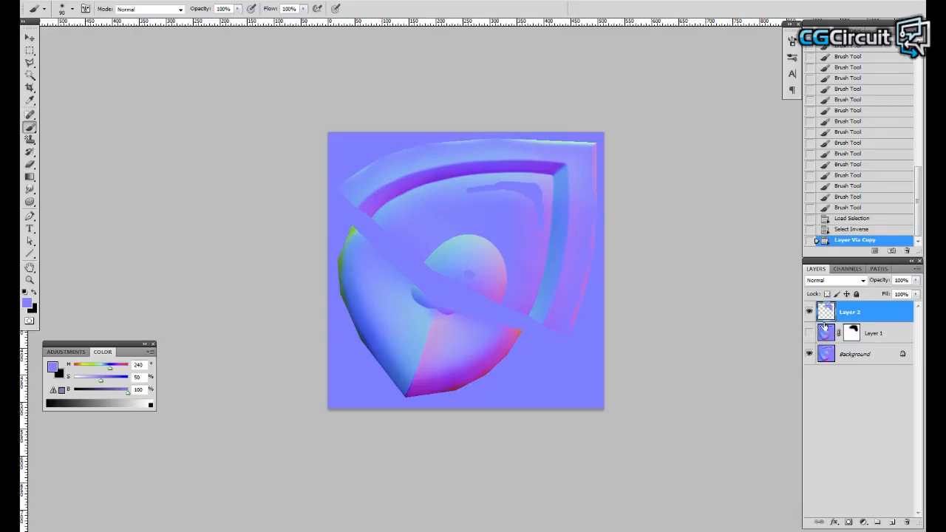
pyautogui.click(809, 353)
pyautogui.moveTo(572, 282); pyautogui.dragTo(607, 305)
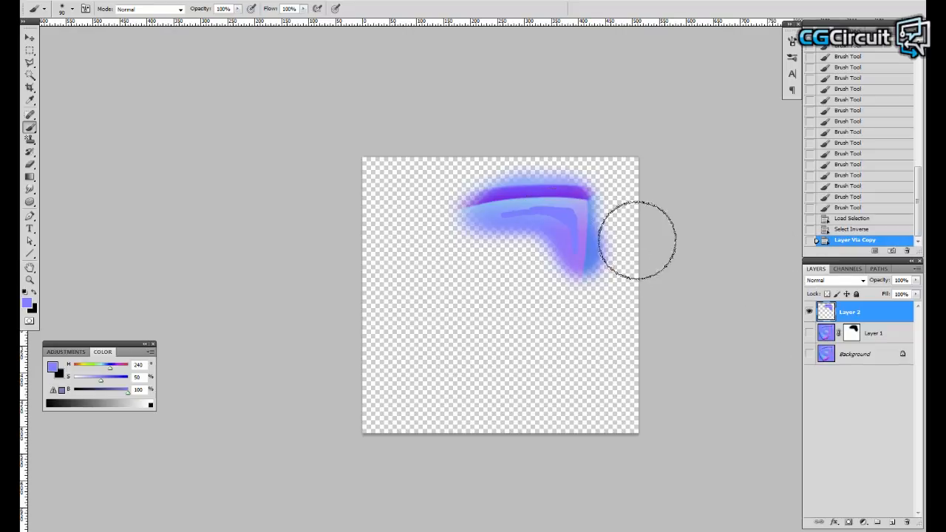
pyautogui.moveTo(810, 340); pyautogui.dragTo(809, 352)
pyautogui.moveTo(679, 330); pyautogui.dragTo(691, 331)
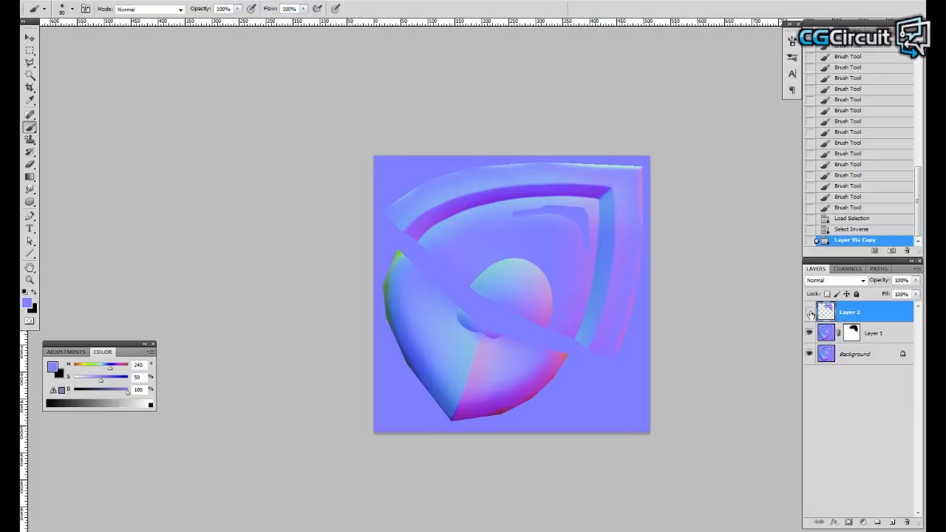
# Hide Layer 2 and make Layer 1's image the active target.
pyautogui.click(809, 313)
pyautogui.click(811, 315)
pyautogui.click(810, 314)
pyautogui.click(823, 334)
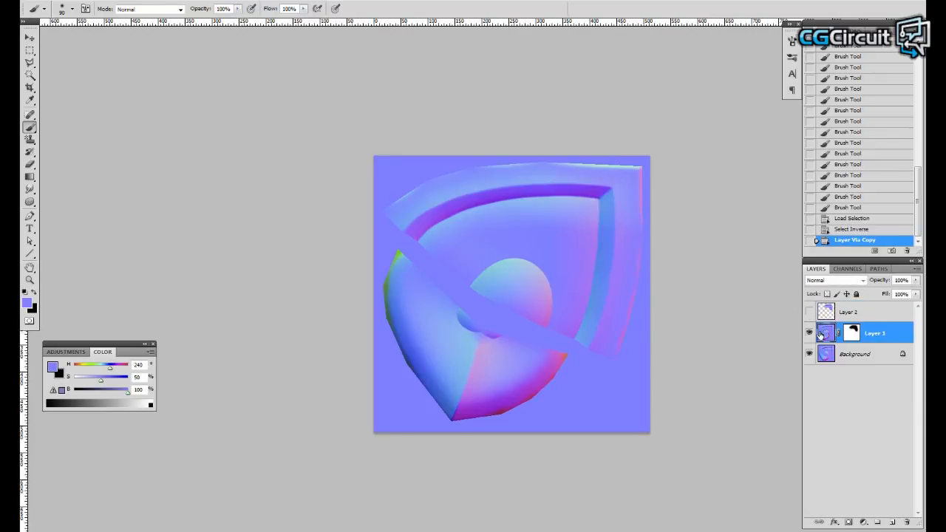
pyautogui.moveTo(692, 284); pyautogui.dragTo(676, 293)
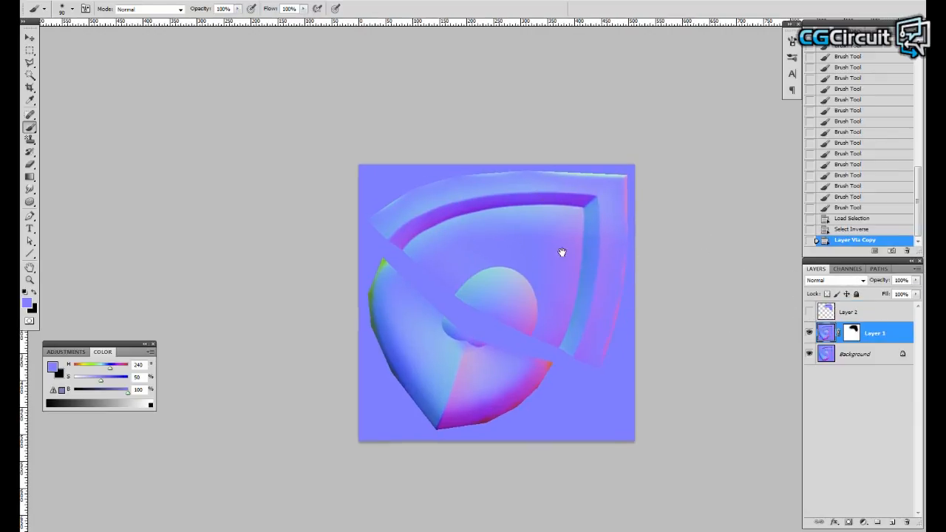
pyautogui.moveTo(538, 253); pyautogui.dragTo(530, 256)
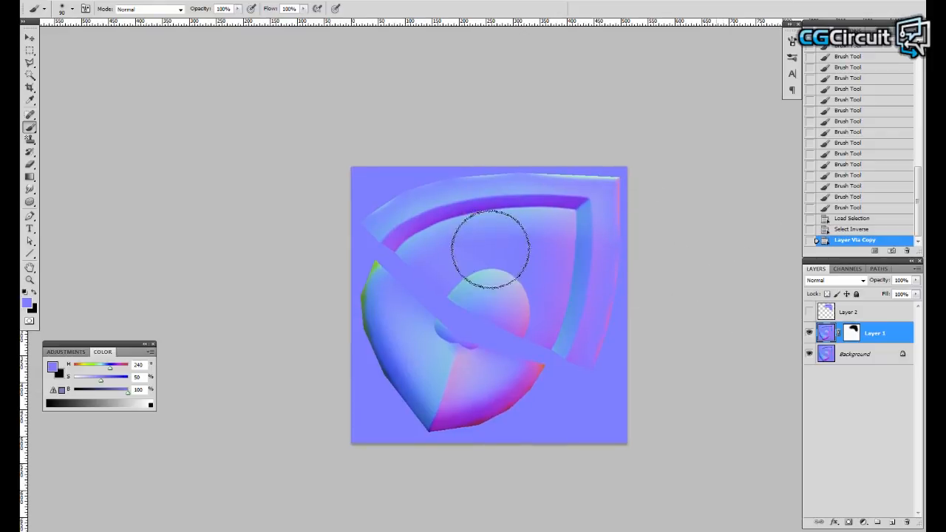
pyautogui.moveTo(648, 304); pyautogui.dragTo(642, 305)
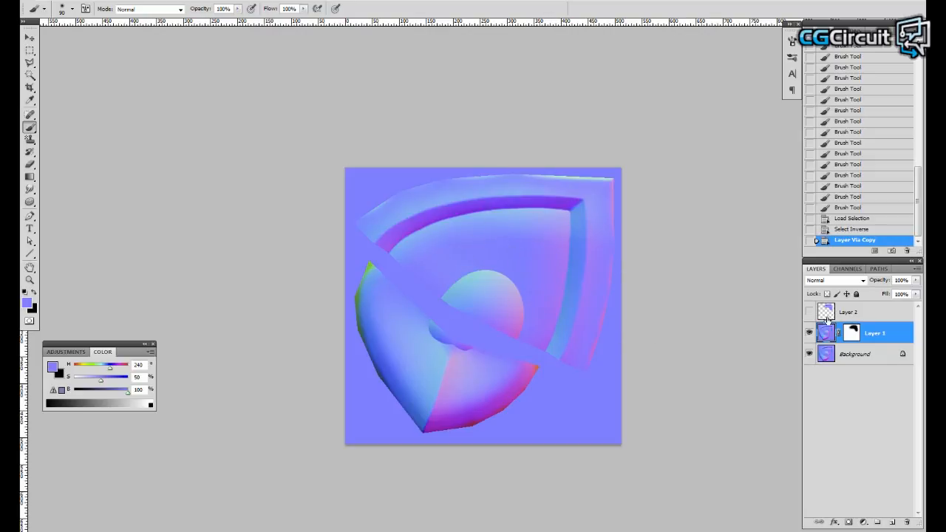
# Inspect Layer 1's image and mask, and compare the normal map with that layer hidden and shown.
pyautogui.click(852, 334)
pyautogui.click(825, 333)
pyautogui.click(852, 333)
pyautogui.click(810, 333)
pyautogui.click(810, 333)
pyautogui.click(822, 335)
pyautogui.click(810, 333)
pyautogui.click(810, 333)
pyautogui.moveTo(611, 312); pyautogui.dragTo(614, 269)
pyautogui.click(810, 333)
pyautogui.click(810, 335)
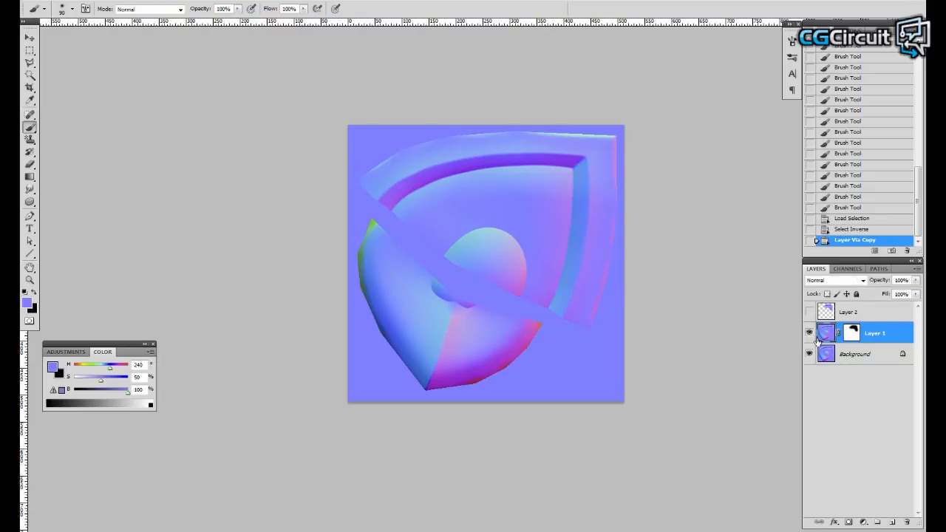
pyautogui.click(810, 334)
pyautogui.click(810, 337)
pyautogui.moveTo(519, 273); pyautogui.dragTo(544, 281)
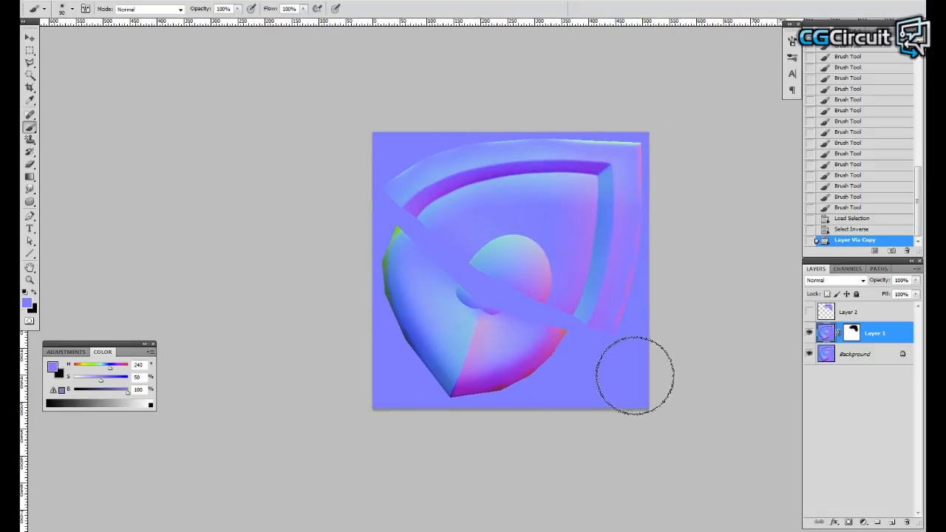
pyautogui.moveTo(625, 369); pyautogui.dragTo(604, 356)
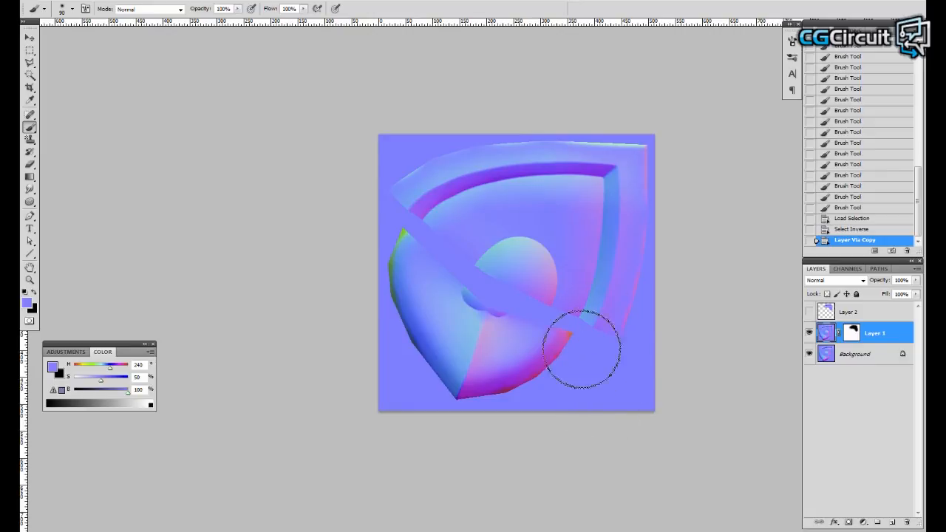
pyautogui.moveTo(605, 354); pyautogui.dragTo(599, 352)
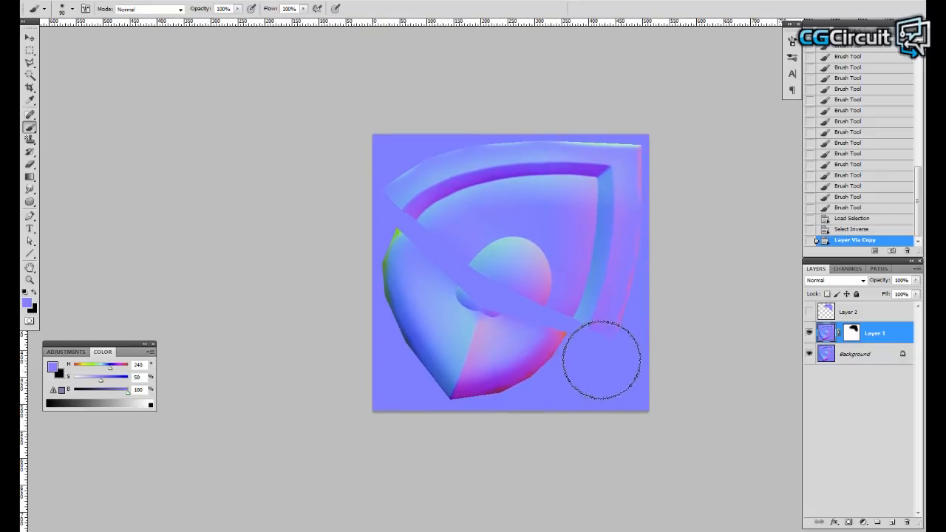
pyautogui.click(809, 333)
pyautogui.click(810, 334)
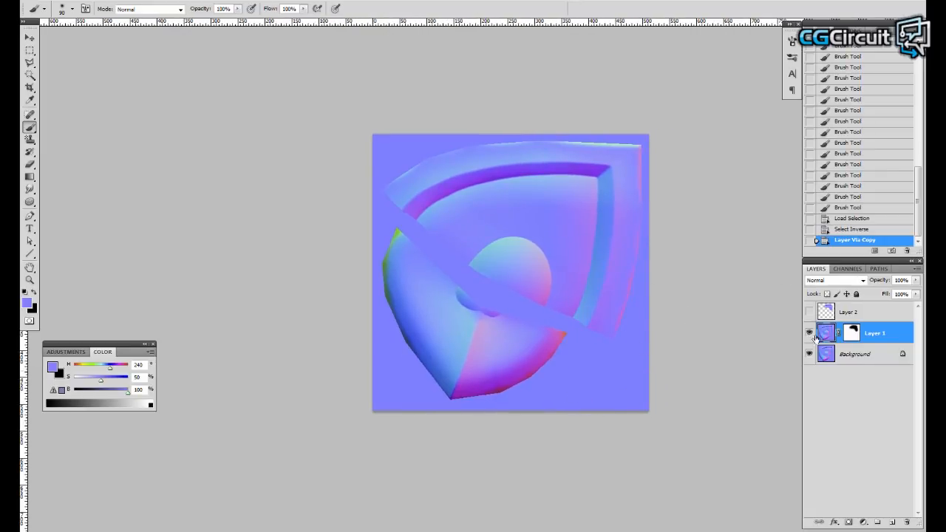
pyautogui.moveTo(707, 344); pyautogui.dragTo(719, 347)
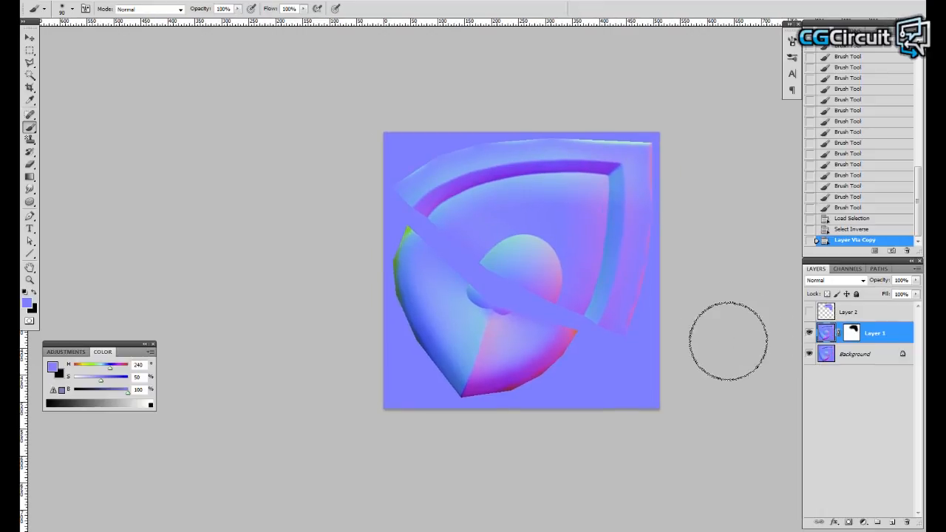
pyautogui.moveTo(631, 320); pyautogui.dragTo(626, 326)
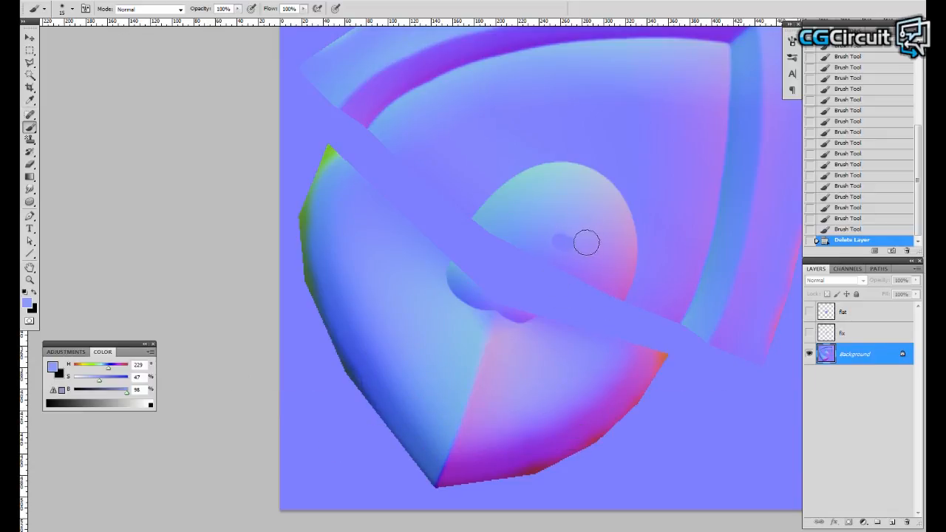
pyautogui.moveTo(576, 238)
pyautogui.mouseDown()
pyautogui.moveTo(559, 235)
pyautogui.moveTo(563, 199)
pyautogui.mouseUp()
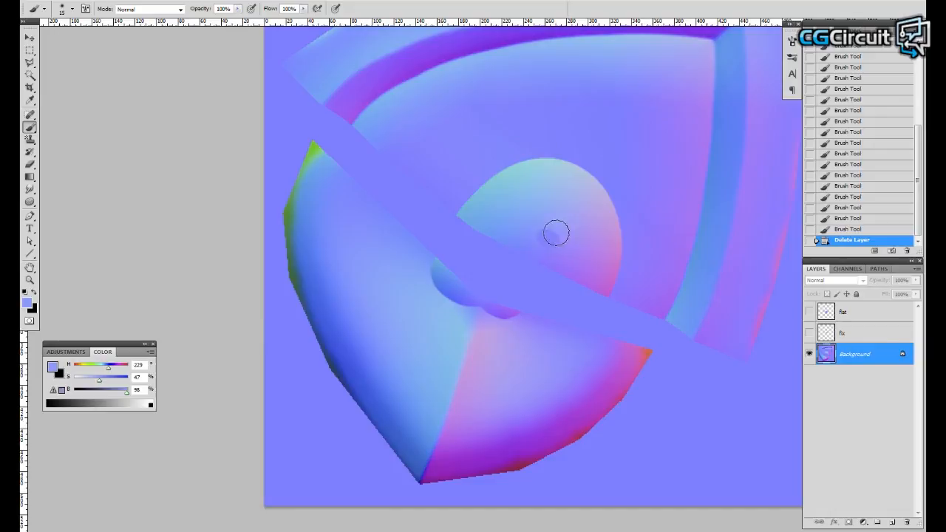
pyautogui.moveTo(544, 215); pyautogui.dragTo(544, 215)
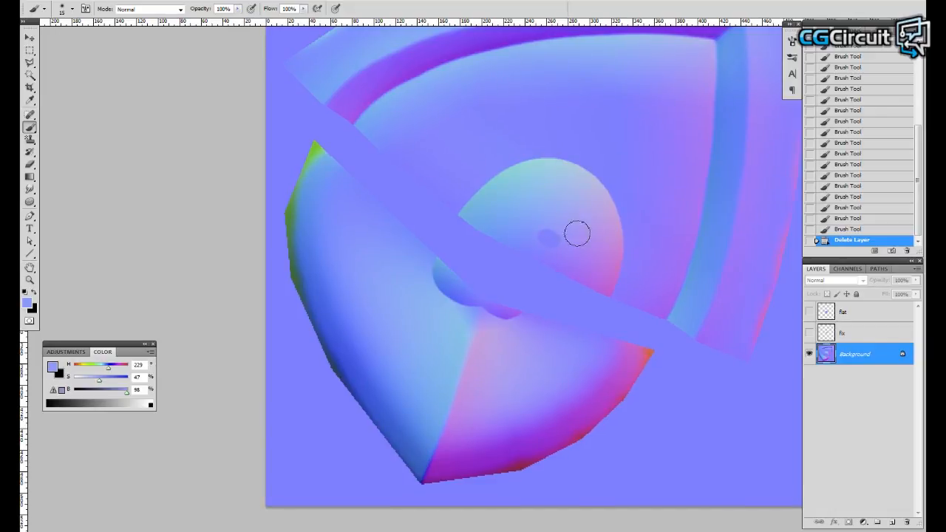
pyautogui.moveTo(596, 243); pyautogui.dragTo(592, 253)
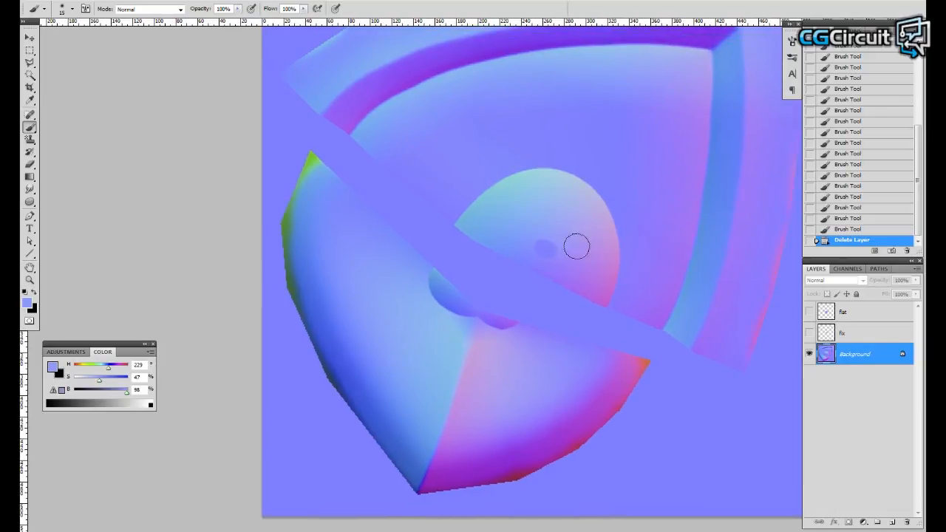
# Examine the dark smudge inside the half-dome of the normal map on the Background layer.
pyautogui.moveTo(561, 248); pyautogui.dragTo(567, 254)
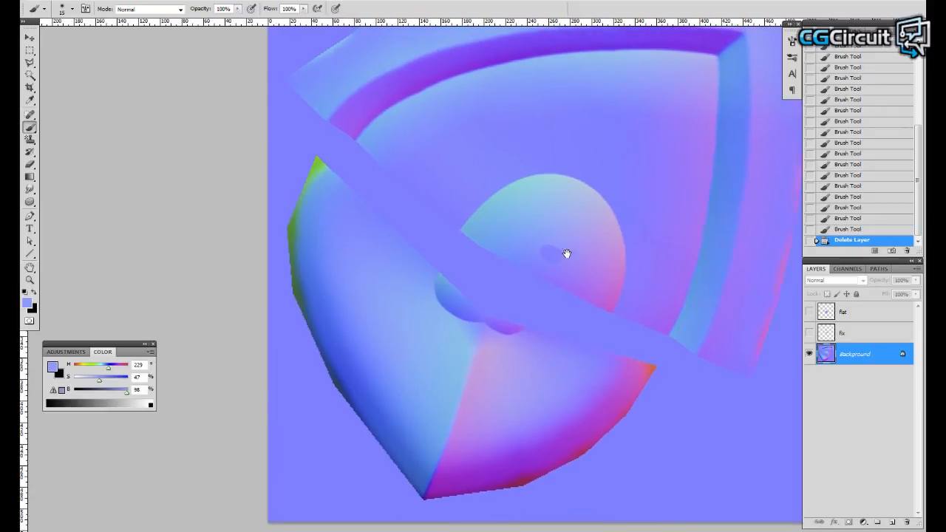
pyautogui.moveTo(560, 289)
pyautogui.mouseDown()
pyautogui.moveTo(585, 298)
pyautogui.moveTo(545, 313)
pyautogui.mouseUp()
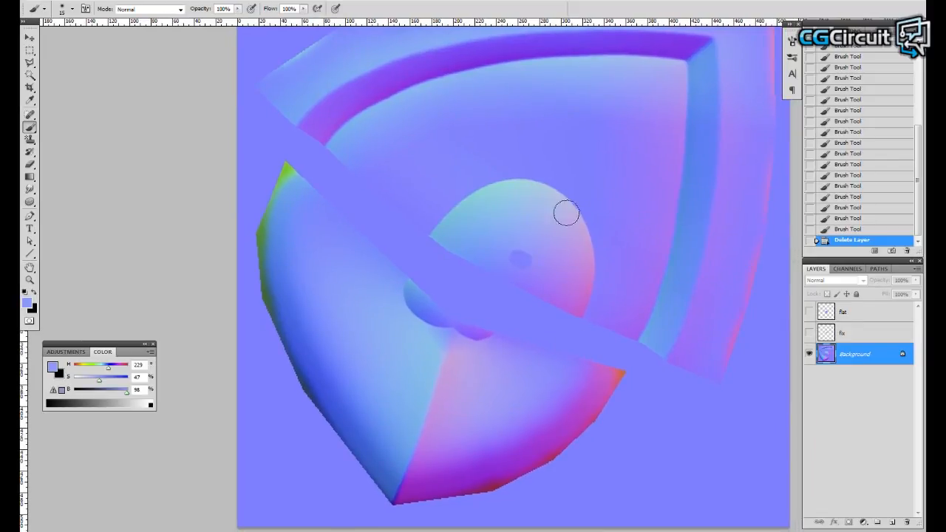
pyautogui.moveTo(553, 310); pyautogui.dragTo(567, 310)
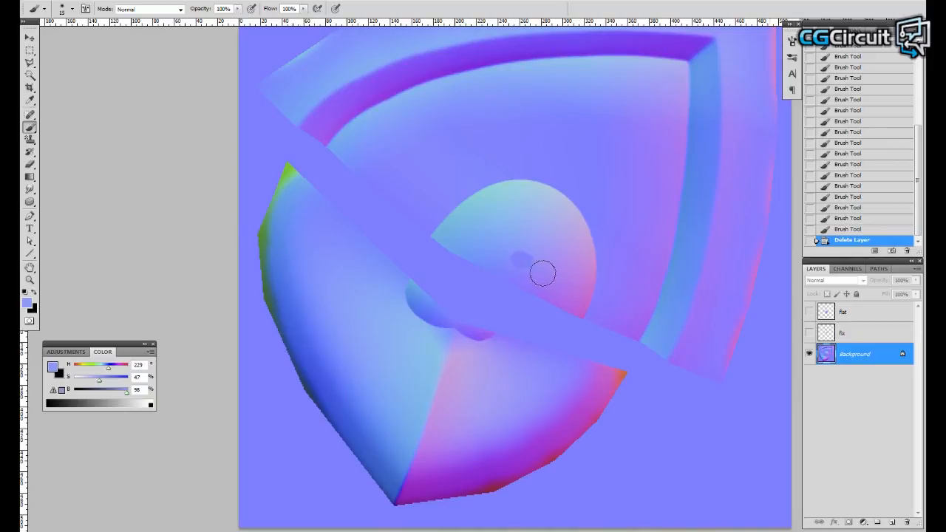
pyautogui.moveTo(545, 273); pyautogui.dragTo(559, 274)
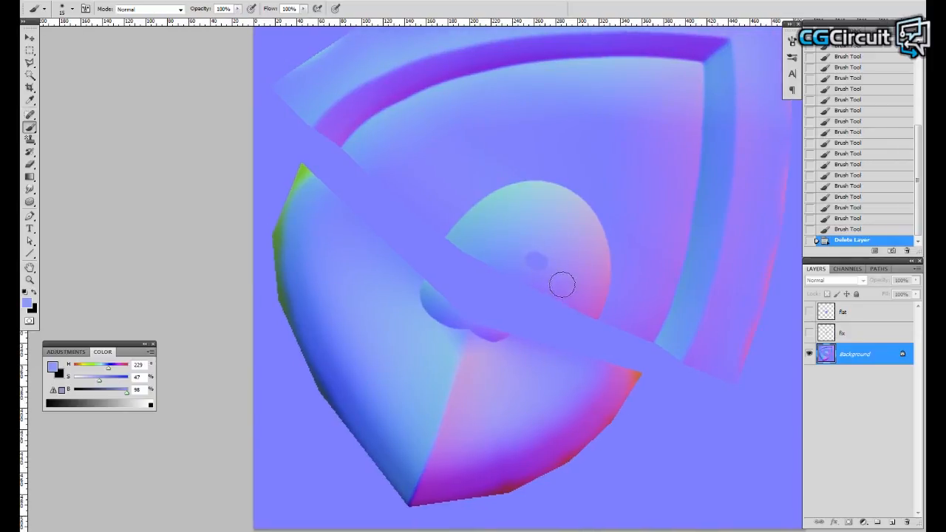
pyautogui.moveTo(575, 302); pyautogui.dragTo(578, 304)
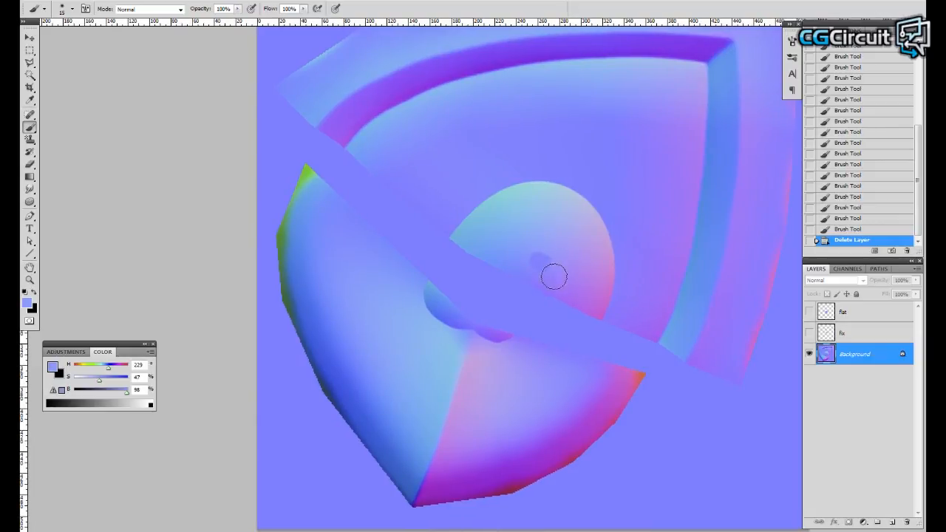
pyautogui.moveTo(562, 281)
pyautogui.mouseDown()
pyautogui.moveTo(562, 269)
pyautogui.moveTo(555, 286)
pyautogui.mouseUp()
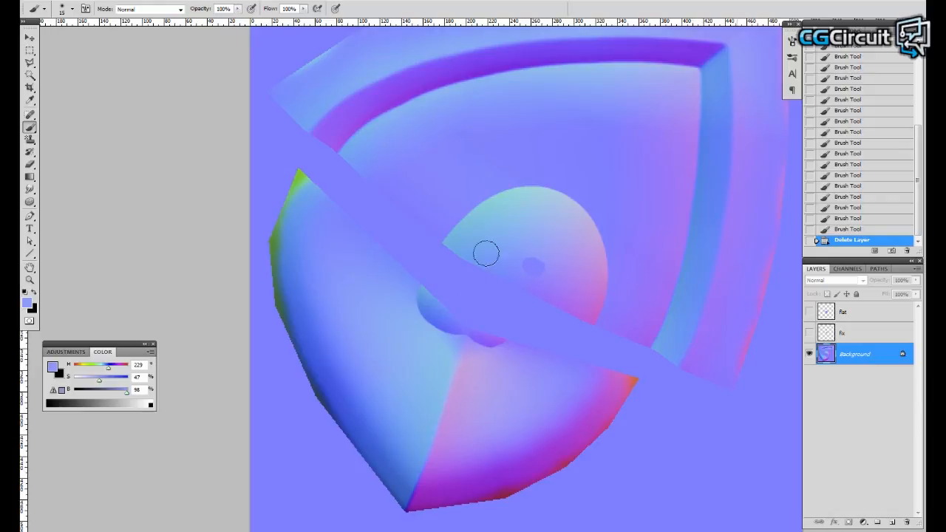
pyautogui.moveTo(489, 297); pyautogui.dragTo(485, 303)
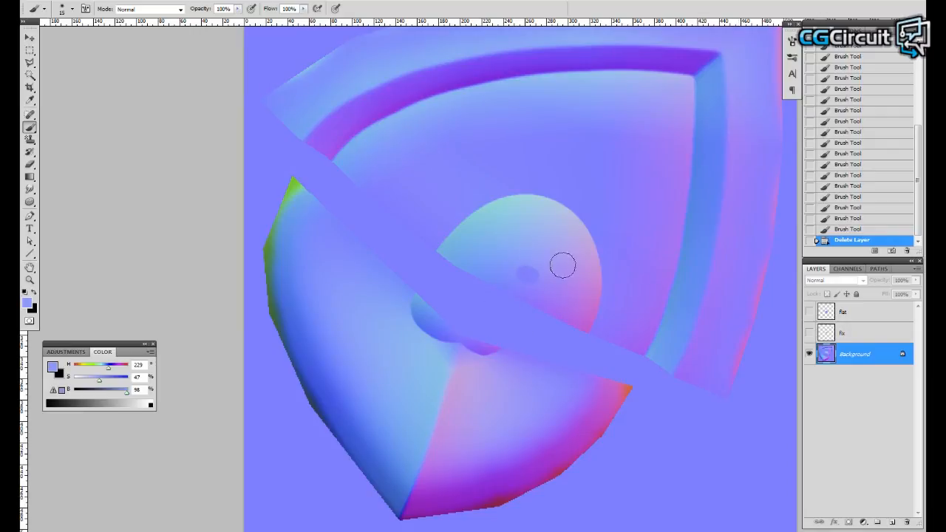
pyautogui.moveTo(547, 292); pyautogui.dragTo(514, 287)
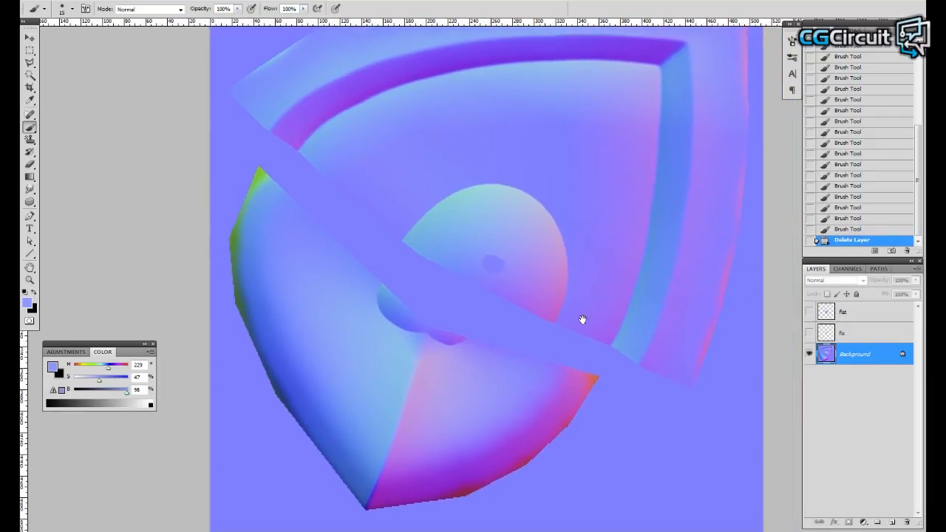
pyautogui.moveTo(532, 238); pyautogui.dragTo(587, 258)
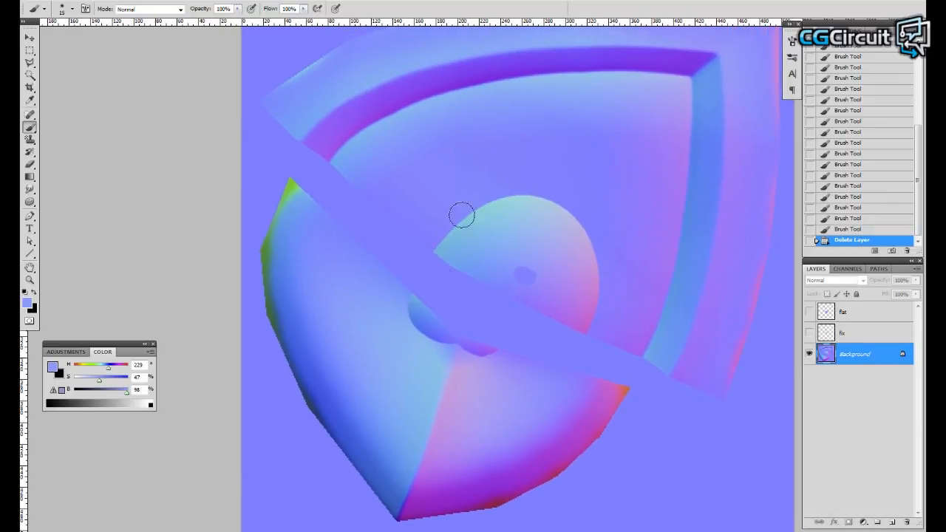
pyautogui.moveTo(510, 168); pyautogui.dragTo(496, 249)
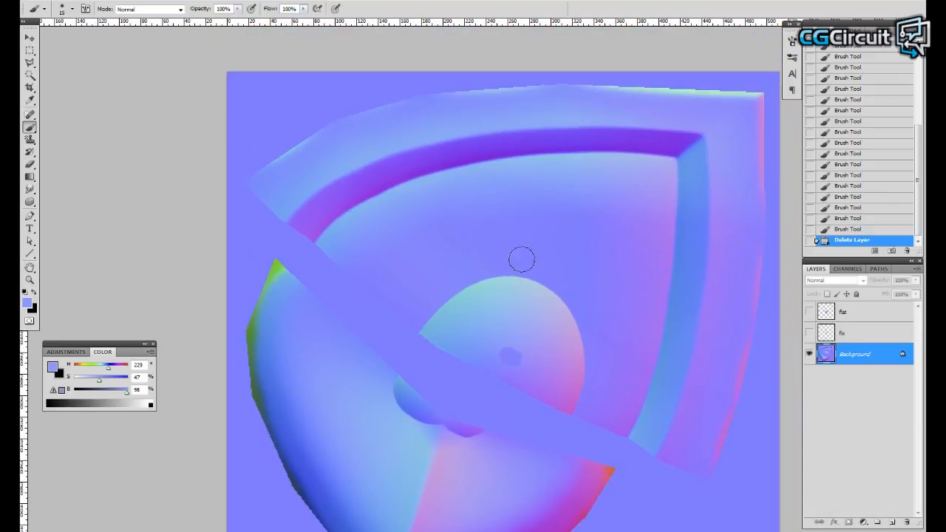
pyautogui.moveTo(532, 328); pyautogui.dragTo(541, 242)
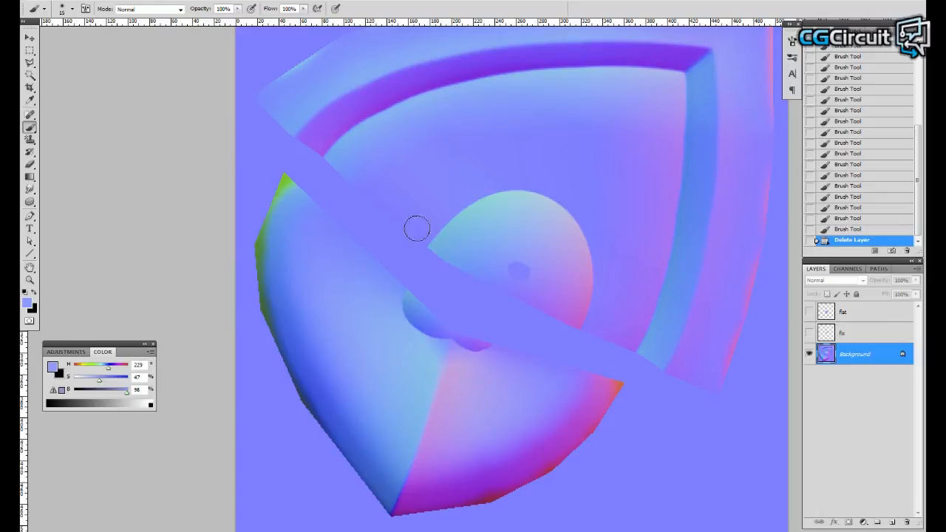
pyautogui.moveTo(512, 76); pyautogui.dragTo(495, 130)
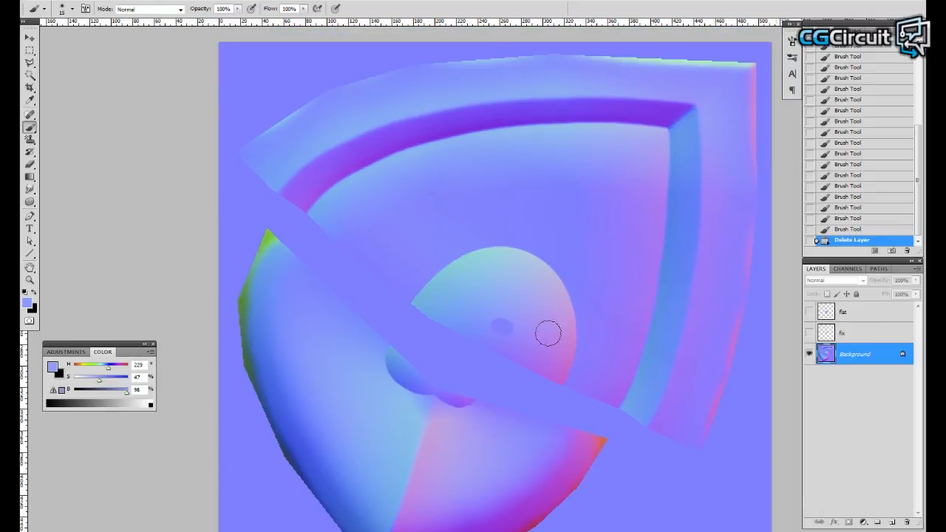
pyautogui.moveTo(580, 340); pyautogui.dragTo(560, 313)
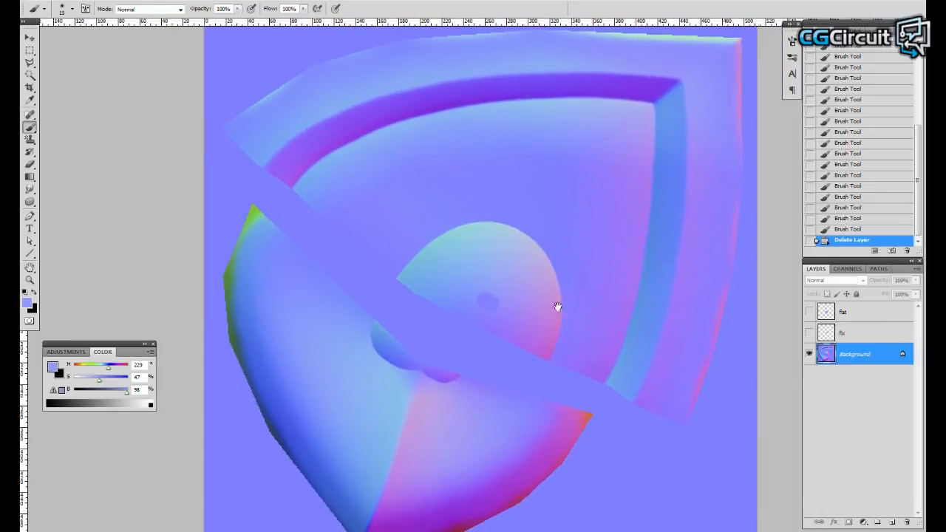
pyautogui.moveTo(504, 298); pyautogui.dragTo(510, 289)
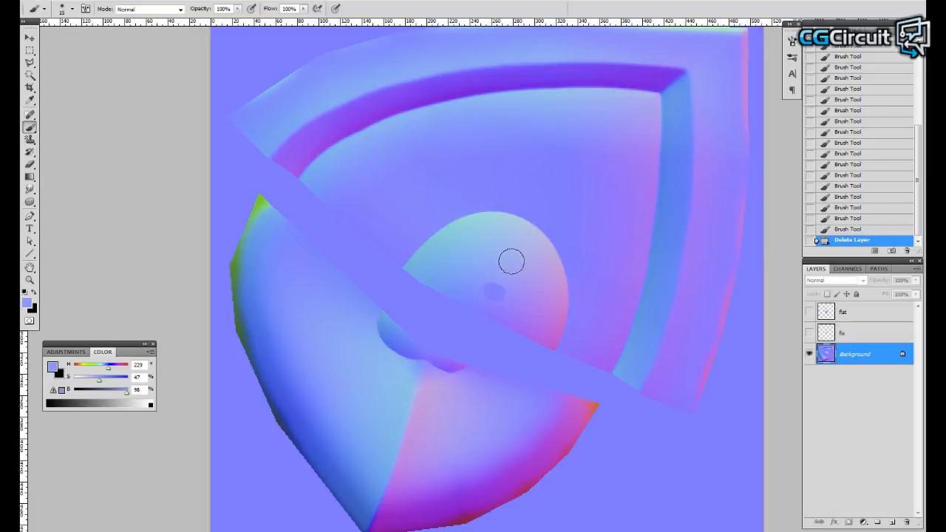
pyautogui.moveTo(518, 281)
pyautogui.mouseDown()
pyautogui.moveTo(511, 273)
pyautogui.moveTo(548, 254)
pyautogui.moveTo(557, 276)
pyautogui.moveTo(543, 300)
pyautogui.moveTo(554, 254)
pyautogui.moveTo(564, 266)
pyautogui.mouseUp()
# Select and show the fix layer, and compare the half-dome with that layer hidden and shown.
pyautogui.click(818, 334)
pyautogui.click(810, 335)
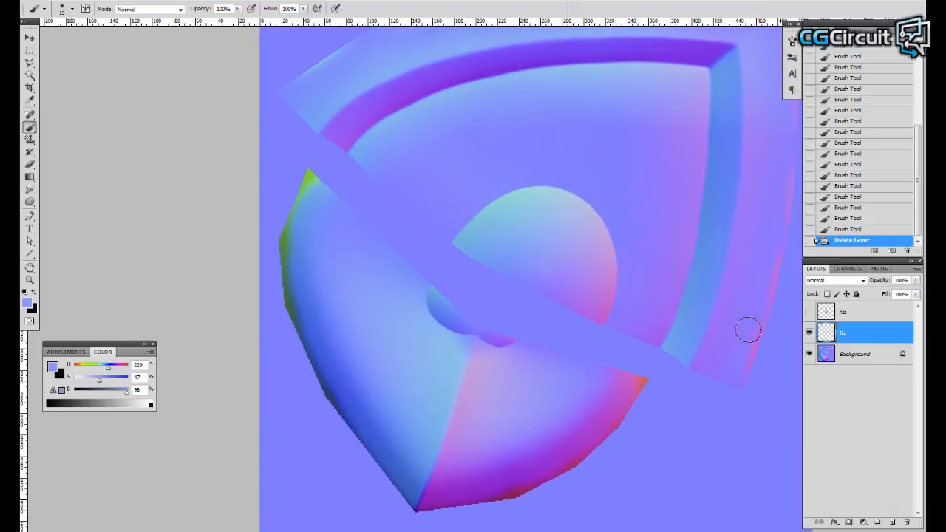
pyautogui.moveTo(745, 329); pyautogui.dragTo(720, 320)
pyautogui.moveTo(552, 282); pyautogui.dragTo(549, 284)
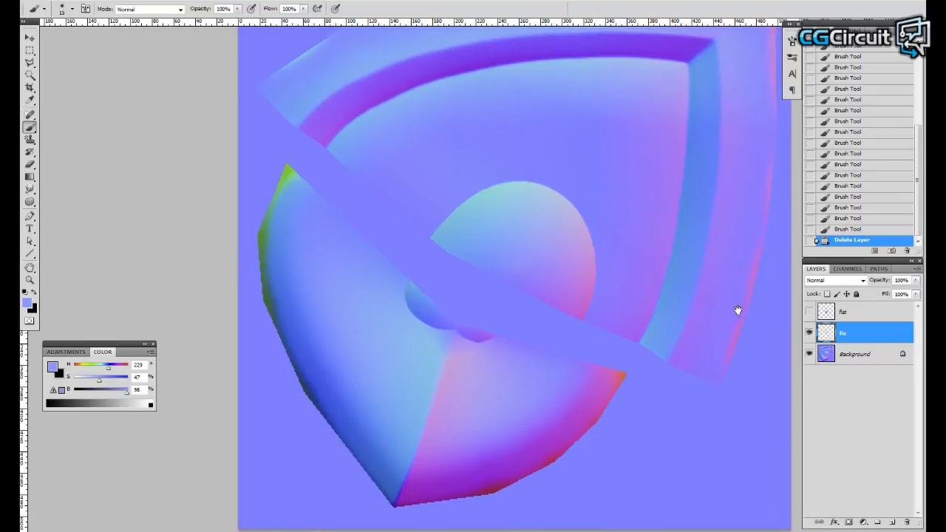
pyautogui.click(810, 336)
pyautogui.click(810, 335)
# Clear the entire contents of the fix layer and remove the selection.
pyautogui.hotkey('ctrl', 'a')
pyautogui.press('Delete')
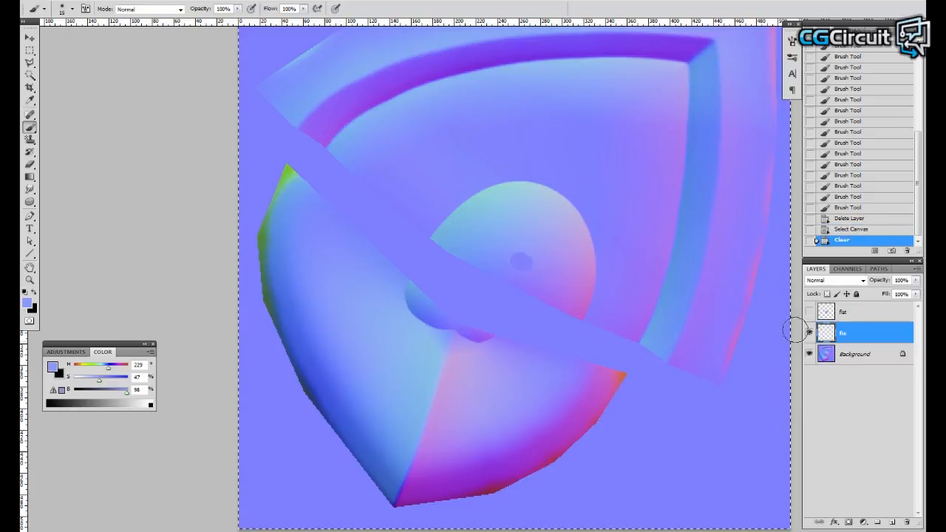
pyautogui.hotkey('ctrl', 'd')
# Paint over the half-dome's dark smudge on the fix layer with a size 20 brush, repeatedly sampling the surrounding blue and violet tones.
pyautogui.moveTo(584, 314); pyautogui.dragTo(561, 330)
pyautogui.moveTo(546, 254)
pyautogui.mouseDown()
pyautogui.moveTo(566, 254)
pyautogui.moveTo(527, 267)
pyautogui.mouseUp()
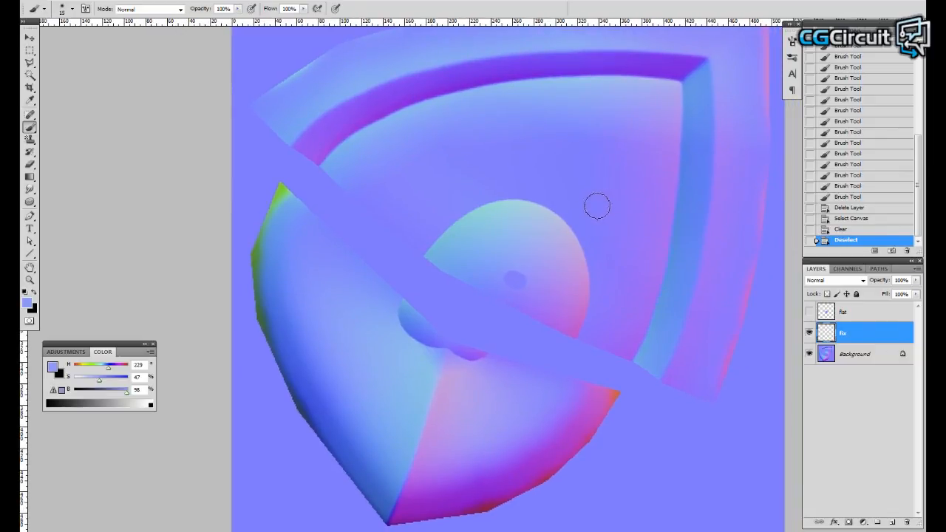
pyautogui.press(']')
pyautogui.press('[')
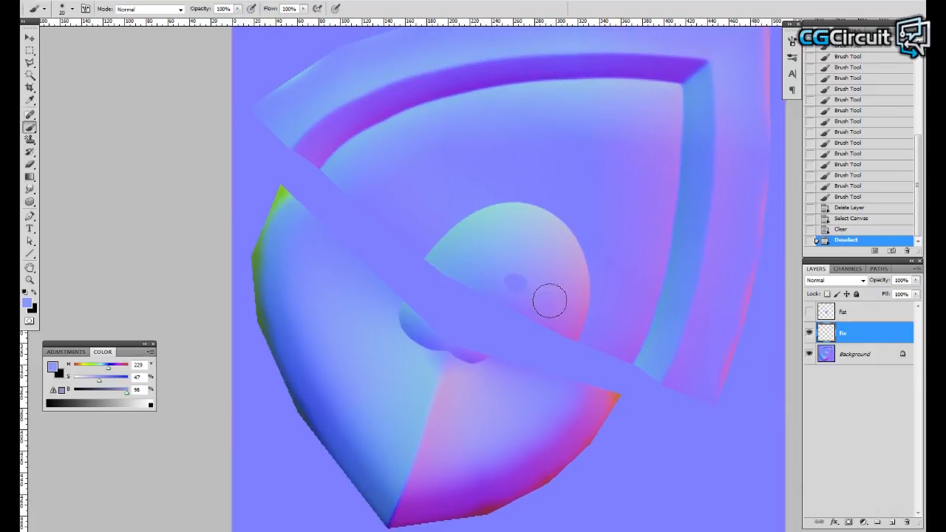
pyautogui.moveTo(548, 295); pyautogui.dragTo(530, 275)
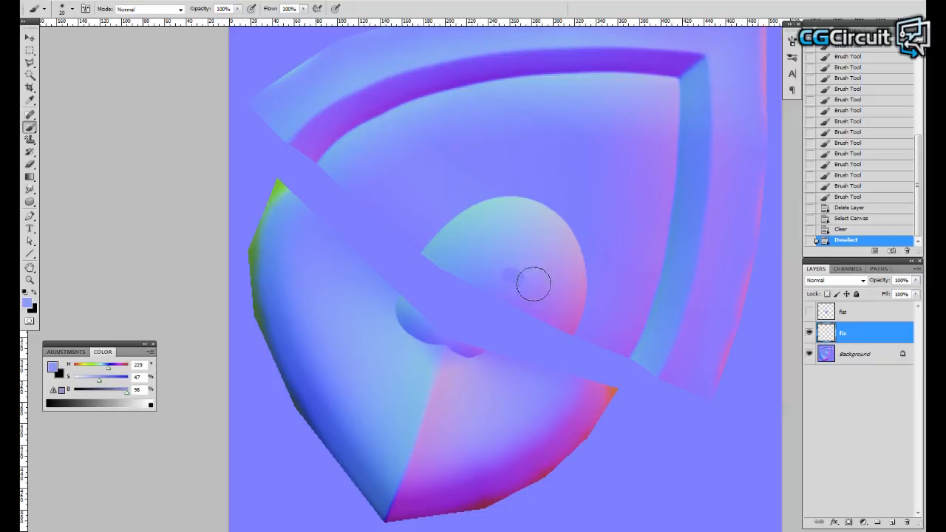
pyautogui.moveTo(531, 277); pyautogui.dragTo(528, 271)
pyautogui.keyDown('alt'); pyautogui.click(532, 270); pyautogui.keyUp('alt')
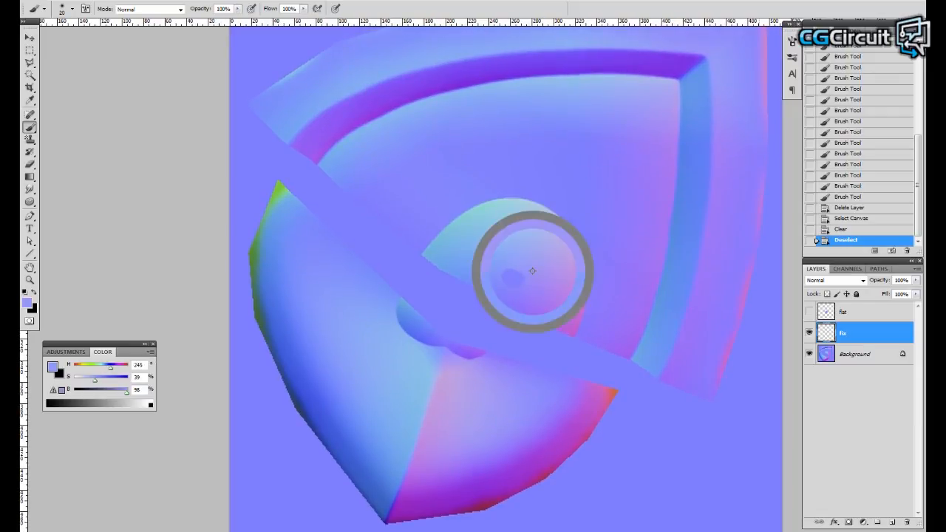
pyautogui.keyDown('alt'); pyautogui.click(528, 268); pyautogui.keyUp('alt')
pyautogui.moveTo(529, 266); pyautogui.dragTo(515, 287)
pyautogui.click(522, 279)
pyautogui.click(517, 282)
pyautogui.click(521, 275)
pyautogui.click(519, 276)
pyautogui.keyDown('alt'); pyautogui.click(509, 280); pyautogui.keyUp('alt')
pyautogui.click(524, 279)
pyautogui.click(525, 279)
pyautogui.keyDown('alt'); pyautogui.click(519, 278); pyautogui.keyUp('alt')
pyautogui.click(515, 279)
pyautogui.click(519, 269)
pyautogui.click(514, 269)
pyautogui.keyDown('alt'); pyautogui.click(515, 260); pyautogui.keyUp('alt')
pyautogui.click(510, 274)
pyautogui.keyDown('alt'); pyautogui.click(509, 264); pyautogui.keyUp('alt')
pyautogui.click(508, 268)
pyautogui.click(508, 268)
pyautogui.keyDown('alt'); pyautogui.click(516, 264); pyautogui.keyUp('alt')
pyautogui.click(508, 268)
pyautogui.keyDown('alt'); pyautogui.click(503, 269); pyautogui.keyUp('alt')
pyautogui.click(503, 271)
pyautogui.click(505, 272)
pyautogui.click(508, 269)
pyautogui.click(521, 268)
pyautogui.keyDown('alt'); pyautogui.click(520, 273); pyautogui.keyUp('alt')
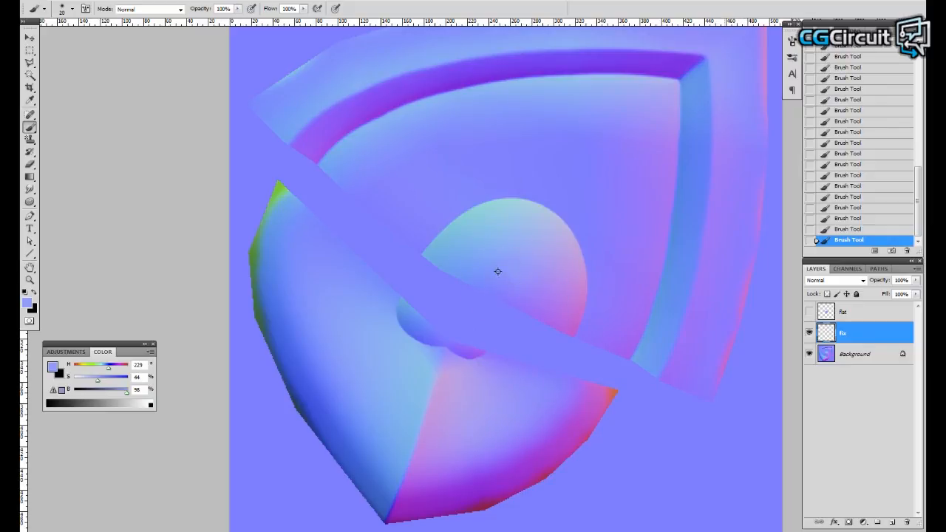
# Blend the edges of the painted patch into the half-dome's gradient using tones sampled around it.
pyautogui.keyDown('alt'); pyautogui.click(490, 263); pyautogui.keyUp('alt')
pyautogui.keyDown('alt'); pyautogui.click(499, 275); pyautogui.keyUp('alt')
pyautogui.keyDown('alt'); pyautogui.click(510, 264); pyautogui.keyUp('alt')
pyautogui.keyDown('alt'); pyautogui.click(515, 270); pyautogui.keyUp('alt')
pyautogui.keyDown('alt'); pyautogui.click(510, 287); pyautogui.keyUp('alt')
pyautogui.keyDown('alt'); pyautogui.click(527, 281); pyautogui.keyUp('alt')
pyautogui.keyDown('alt'); pyautogui.click(532, 264); pyautogui.keyUp('alt')
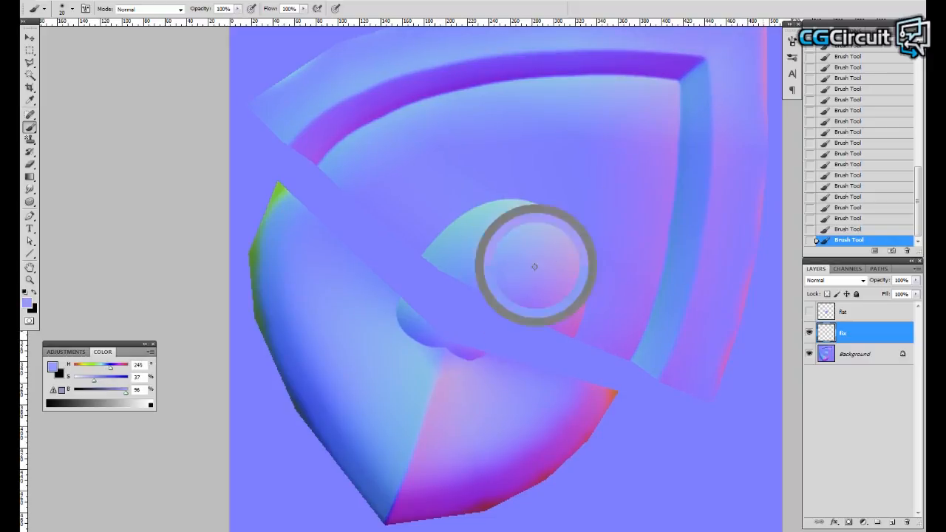
pyautogui.keyDown('alt'); pyautogui.click(533, 266); pyautogui.keyUp('alt')
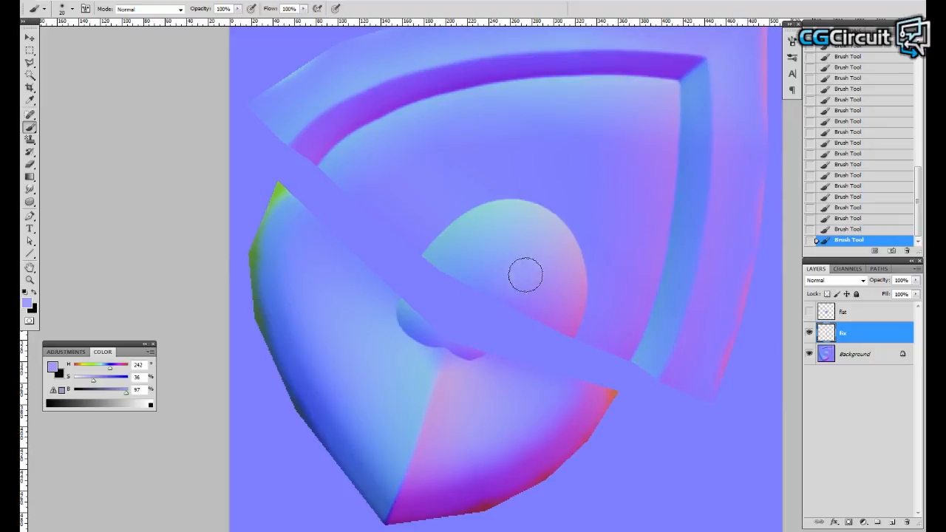
# Try more blending strokes with tones sampled near the half-dome's pink side, and undo the last four brush strokes.
pyautogui.keyDown('alt'); pyautogui.click(537, 286); pyautogui.keyUp('alt')
pyautogui.keyDown('alt'); pyautogui.click(545, 275); pyautogui.keyUp('alt')
pyautogui.hotkey('ctrl', 'alt', 'z')
pyautogui.hotkey('ctrl', 'alt', 'z')
pyautogui.hotkey('ctrl', 'alt', 'z')
pyautogui.hotkey('ctrl', 'alt', 'z')
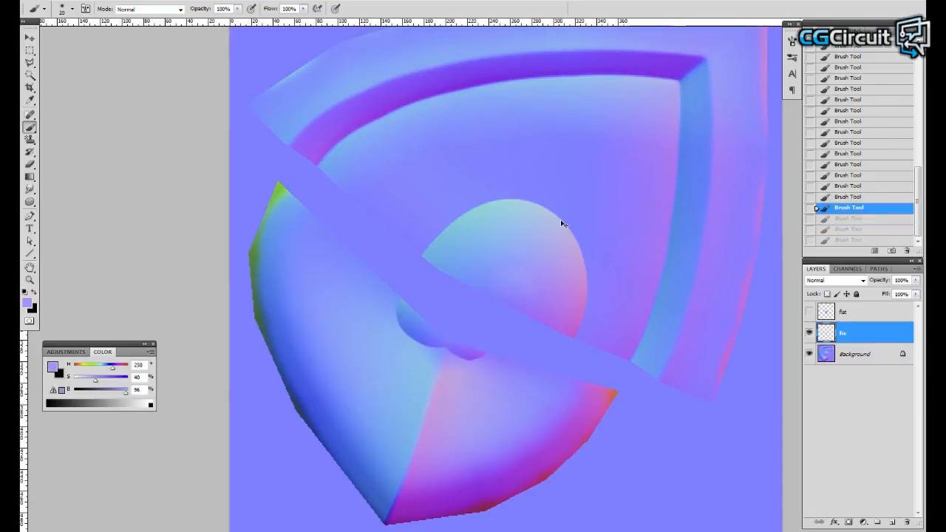
# Enlarge the brush to size 30 and soften the patch with sampled tones, undoing unsuitable strokes.
pyautogui.keyDown('alt'); pyautogui.click(545, 278); pyautogui.keyUp('alt')
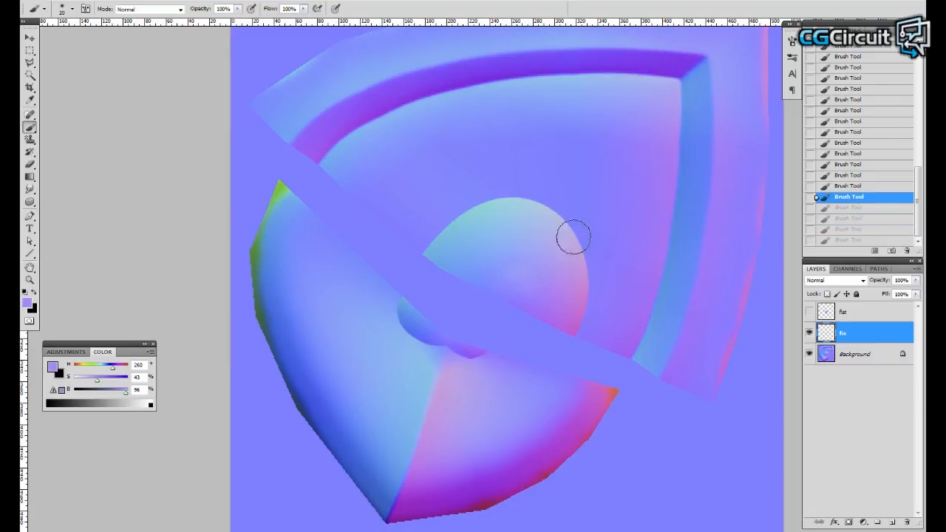
pyautogui.press(']')
pyautogui.moveTo(531, 268)
pyautogui.mouseDown()
pyautogui.moveTo(525, 281)
pyautogui.moveTo(543, 275)
pyautogui.moveTo(532, 263)
pyautogui.mouseUp()
pyautogui.keyDown('alt'); pyautogui.click(544, 270); pyautogui.keyUp('alt')
pyautogui.hotkey('ctrl', 'alt', 'z')
pyautogui.keyDown('alt'); pyautogui.click(535, 294); pyautogui.keyUp('alt')
pyautogui.hotkey('ctrl', 'z')
pyautogui.keyDown('alt'); pyautogui.click(528, 264); pyautogui.keyUp('alt')
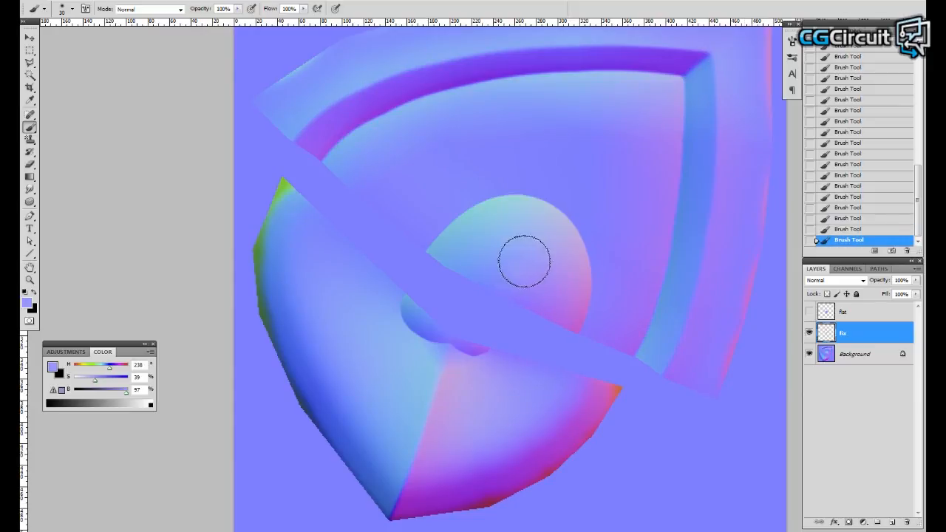
pyautogui.keyDown('alt'); pyautogui.click(503, 264); pyautogui.keyUp('alt')
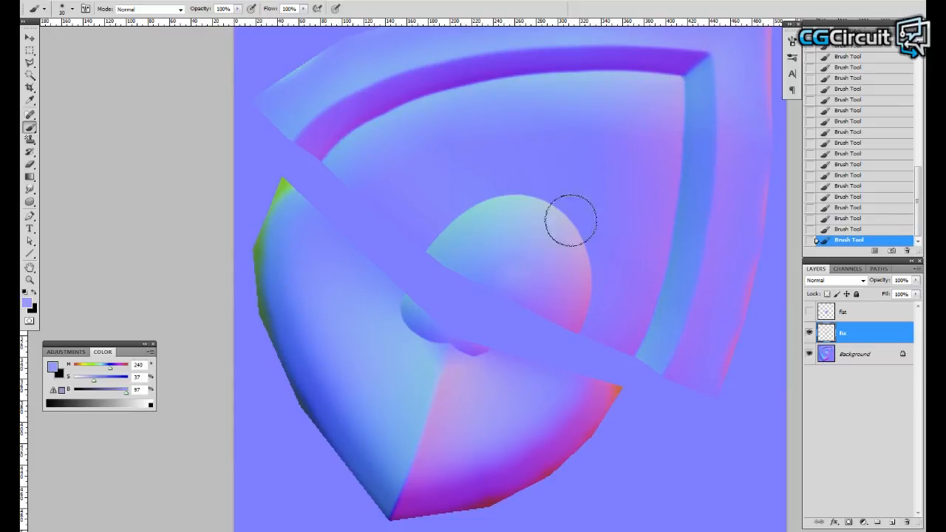
# Smooth the remaining tone transitions between the half-dome's centre and its diagonal edge with freshly sampled colours.
pyautogui.moveTo(555, 262); pyautogui.dragTo(558, 258)
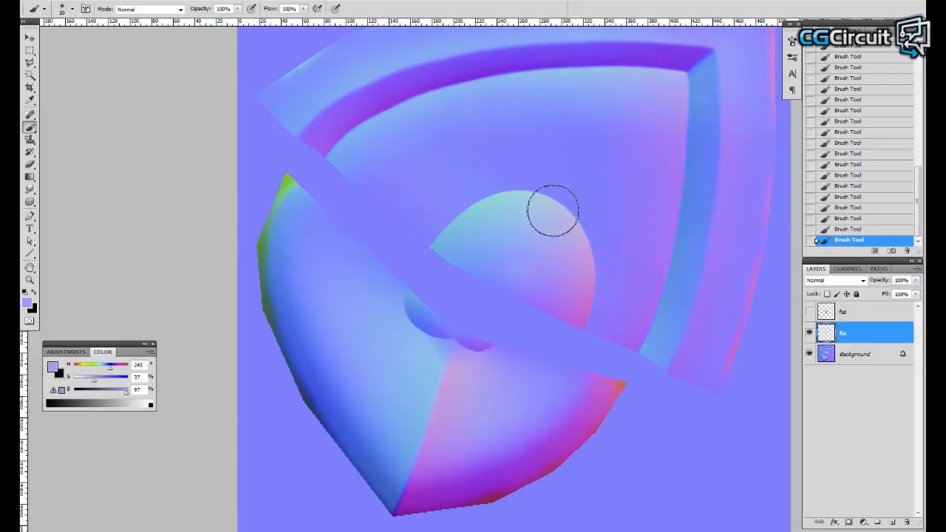
pyautogui.keyDown('alt'); pyautogui.click(513, 251); pyautogui.keyUp('alt')
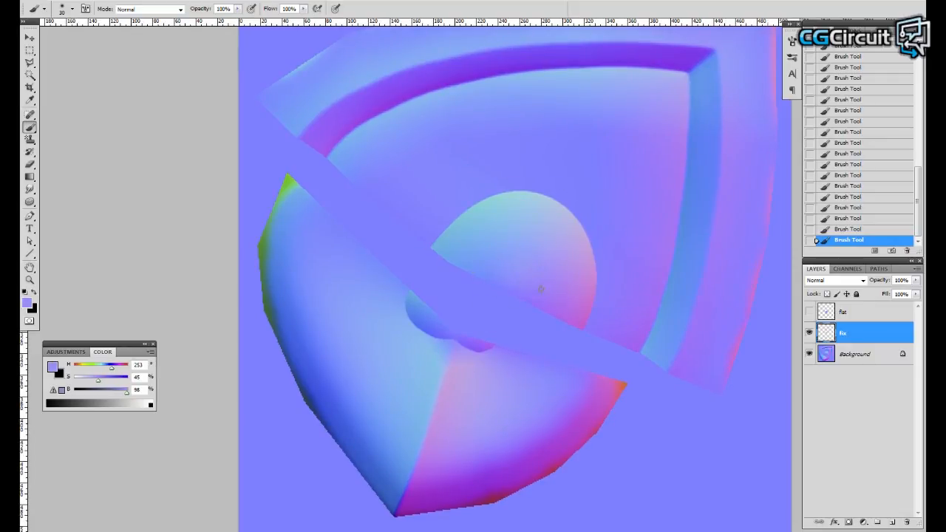
pyautogui.keyDown('alt'); pyautogui.click(543, 253); pyautogui.keyUp('alt')
pyautogui.keyDown('alt'); pyautogui.click(539, 259); pyautogui.keyUp('alt')
pyautogui.moveTo(561, 245); pyautogui.dragTo(563, 239)
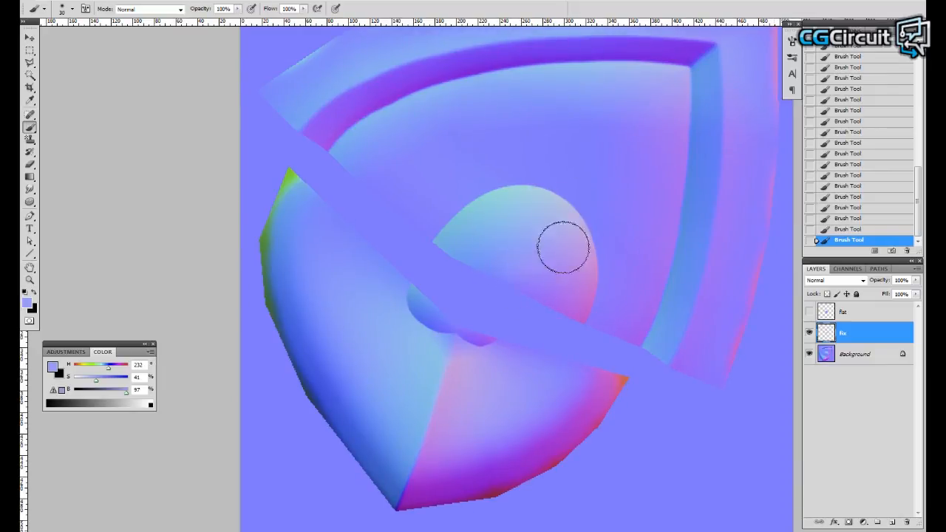
pyautogui.moveTo(523, 255); pyautogui.dragTo(536, 256)
pyautogui.keyDown('alt'); pyautogui.click(534, 289); pyautogui.keyUp('alt')
pyautogui.keyDown('alt'); pyautogui.click(510, 270); pyautogui.keyUp('alt')
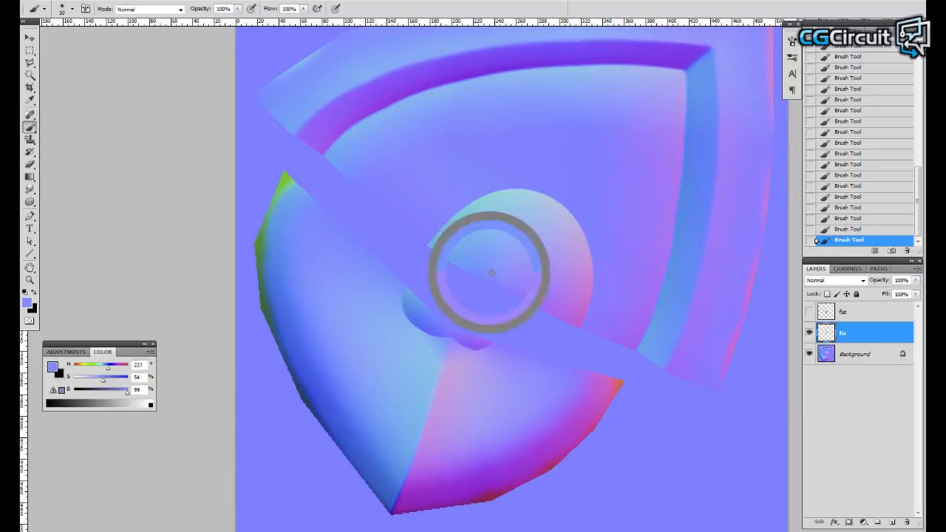
pyautogui.moveTo(509, 260); pyautogui.dragTo(505, 266)
pyautogui.keyDown('alt'); pyautogui.click(517, 255); pyautogui.keyUp('alt')
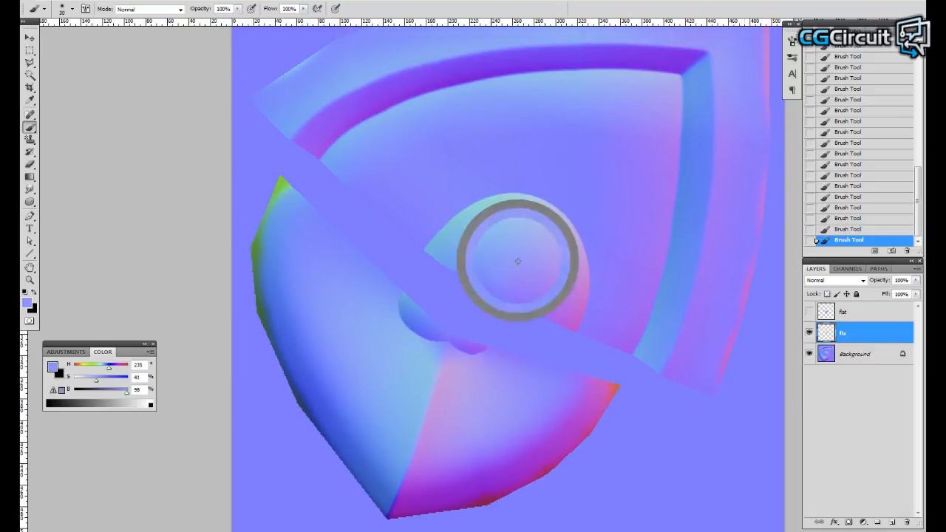
pyautogui.keyDown('alt'); pyautogui.click(530, 288); pyautogui.keyUp('alt')
pyautogui.moveTo(546, 257); pyautogui.dragTo(529, 263)
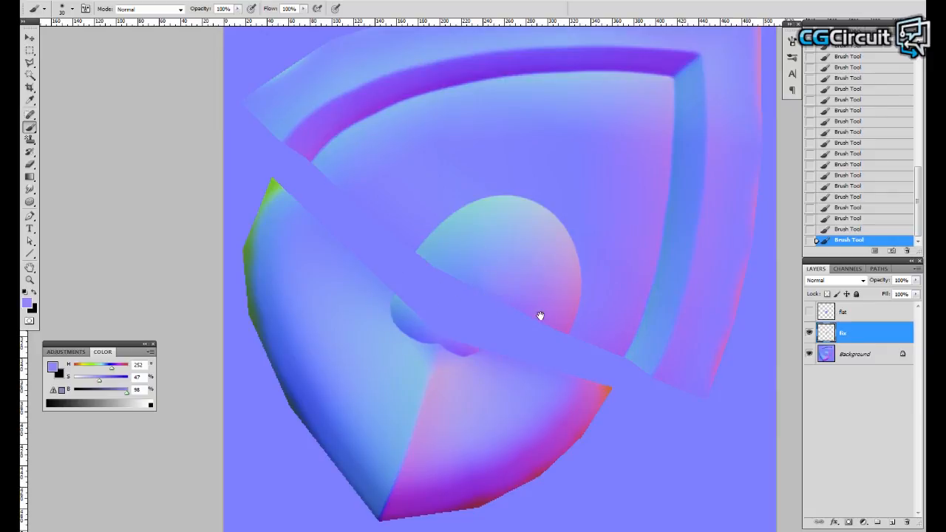
pyautogui.moveTo(540, 316); pyautogui.dragTo(533, 313)
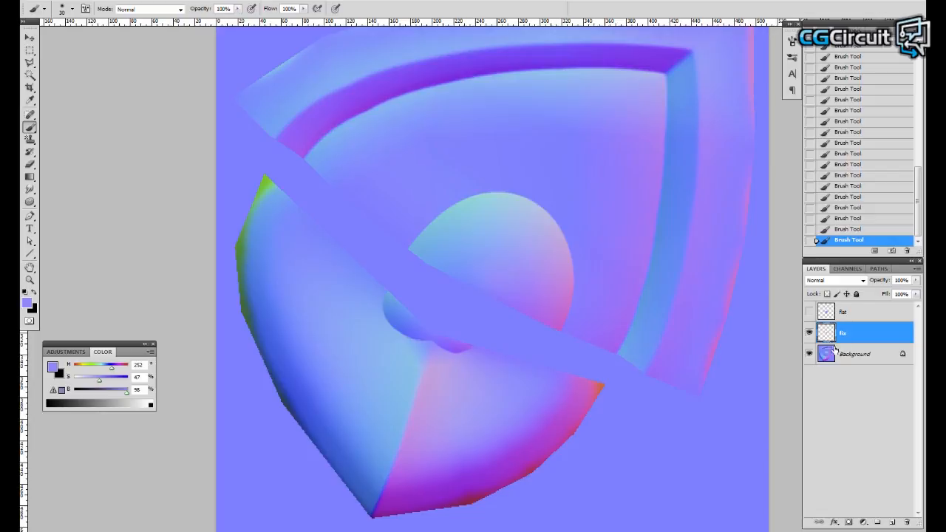
# Hide the fix layer, then select the flat layer and make it visible over the Background.
pyautogui.click(809, 334)
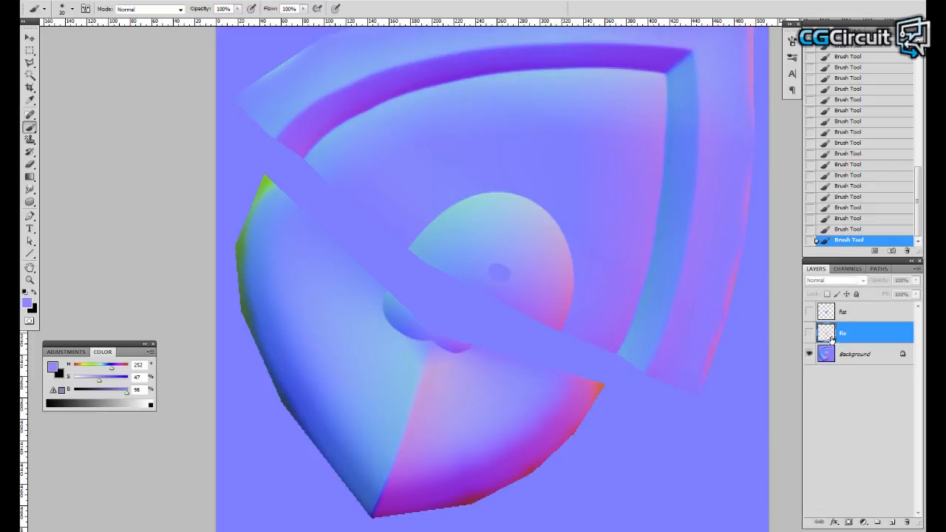
pyautogui.click(824, 315)
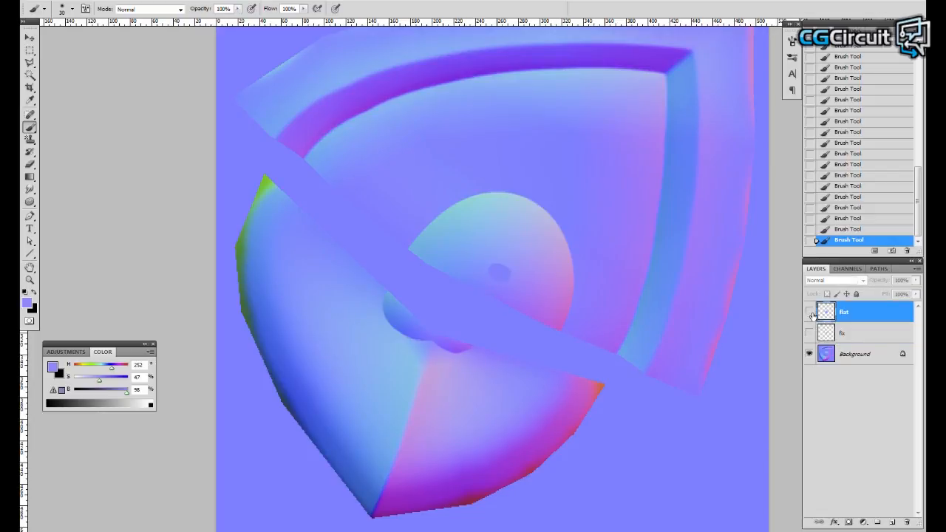
pyautogui.click(809, 312)
pyautogui.click(811, 314)
pyautogui.click(811, 314)
# Sample the flat blue outside the shield as the foreground colour (hue 240, saturation 50, brightness 100) and check its HSB values.
pyautogui.moveTo(702, 379); pyautogui.dragTo(674, 278)
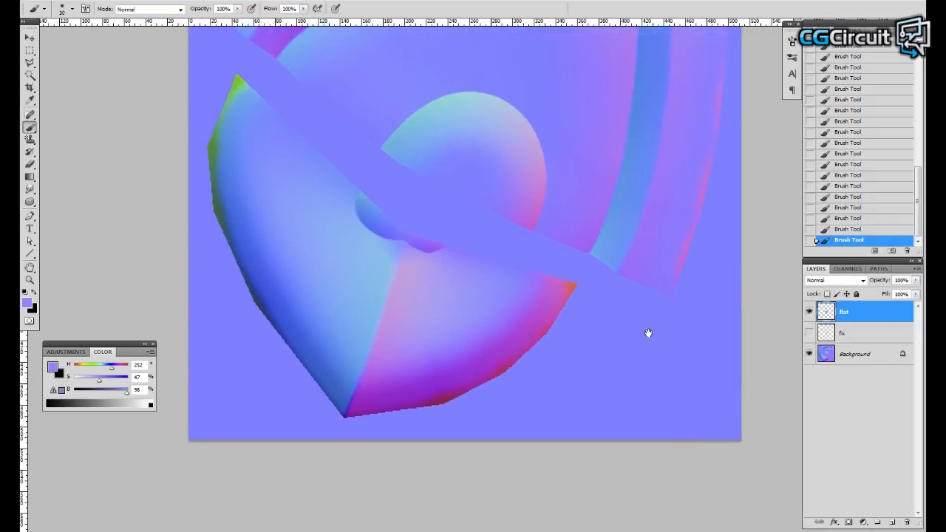
pyautogui.moveTo(648, 334); pyautogui.dragTo(642, 356)
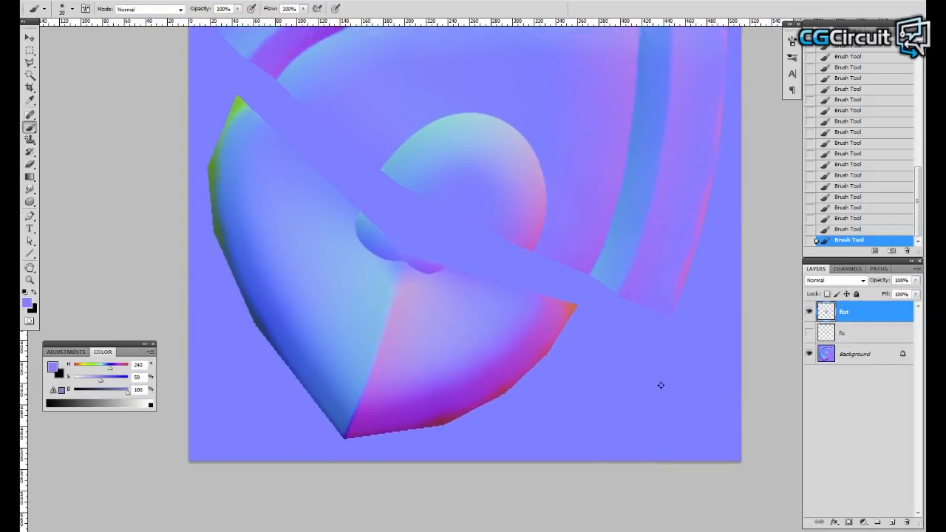
pyautogui.moveTo(637, 394); pyautogui.dragTo(636, 413)
pyautogui.doubleClick(141, 364)
pyautogui.press('Tab')
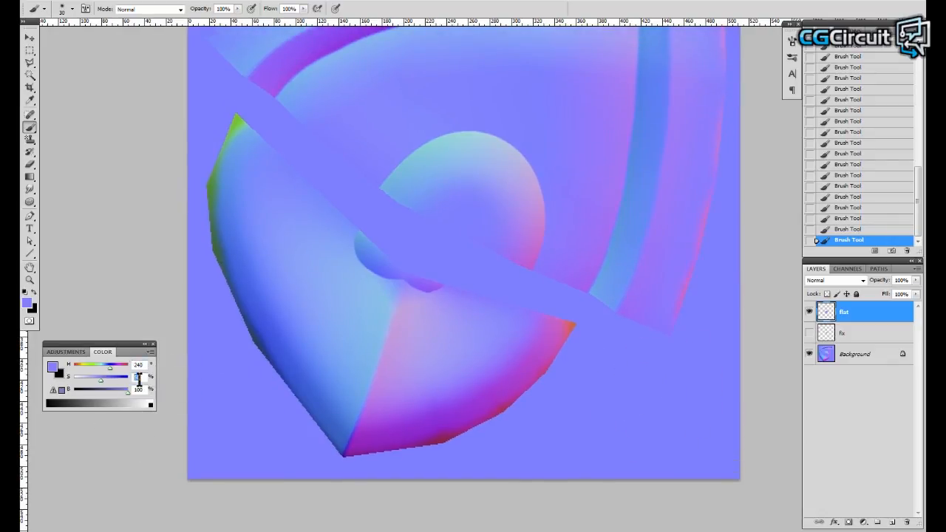
pyautogui.moveTo(142, 392); pyautogui.dragTo(55, 423)
pyautogui.moveTo(526, 266); pyautogui.dragTo(543, 314)
# Toggle the flat layer's visibility to compare the half-dome with and without it, leaving the layer visible.
pyautogui.click(809, 315)
pyautogui.click(809, 315)
pyautogui.click(809, 315)
pyautogui.click(809, 315)
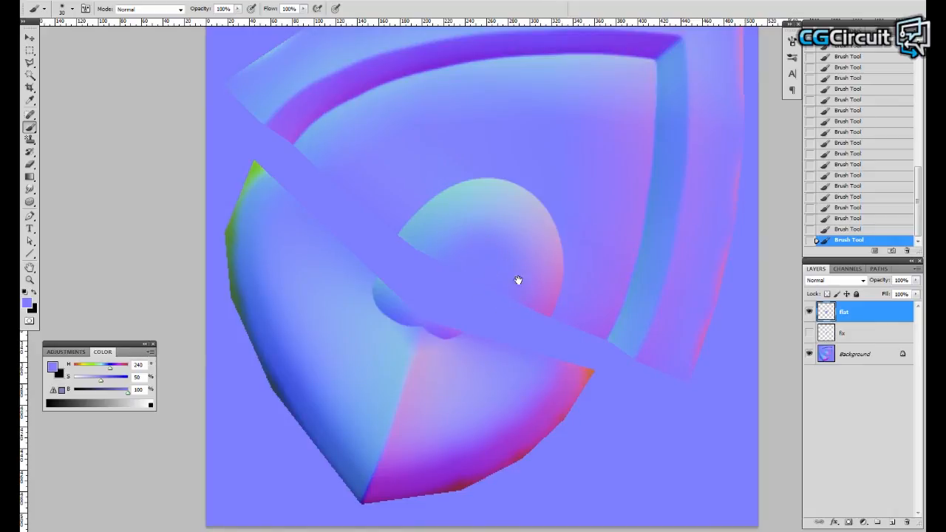
pyautogui.moveTo(518, 280)
pyautogui.mouseDown()
pyautogui.moveTo(507, 278)
pyautogui.moveTo(509, 315)
pyautogui.mouseUp()
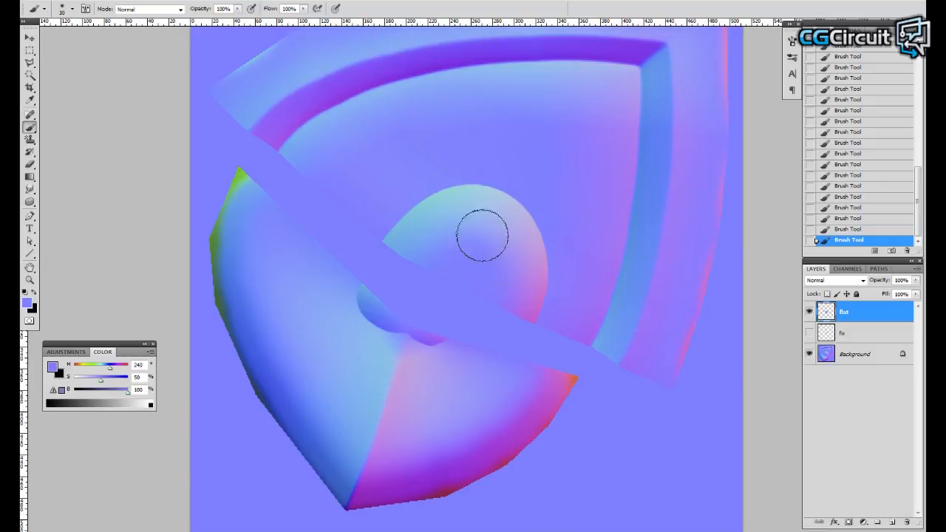
pyautogui.moveTo(494, 320); pyautogui.dragTo(490, 315)
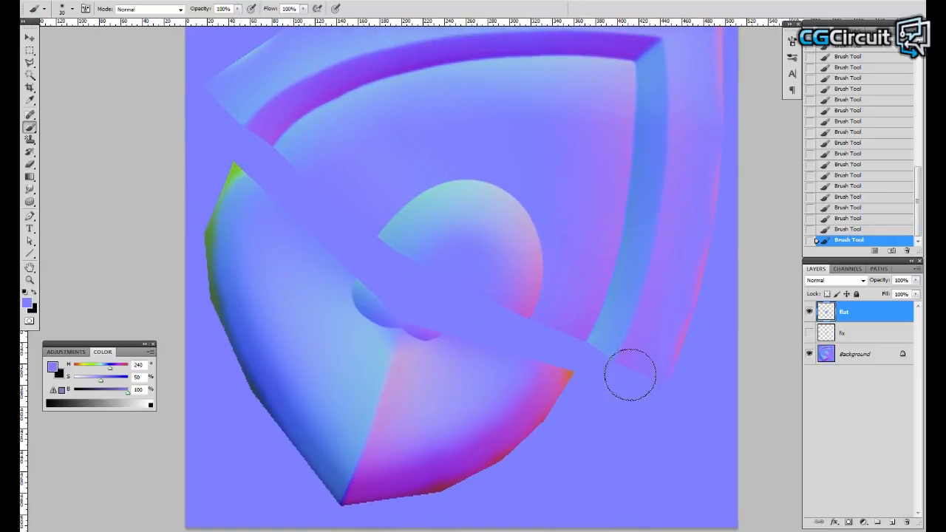
pyautogui.moveTo(626, 362); pyautogui.dragTo(616, 368)
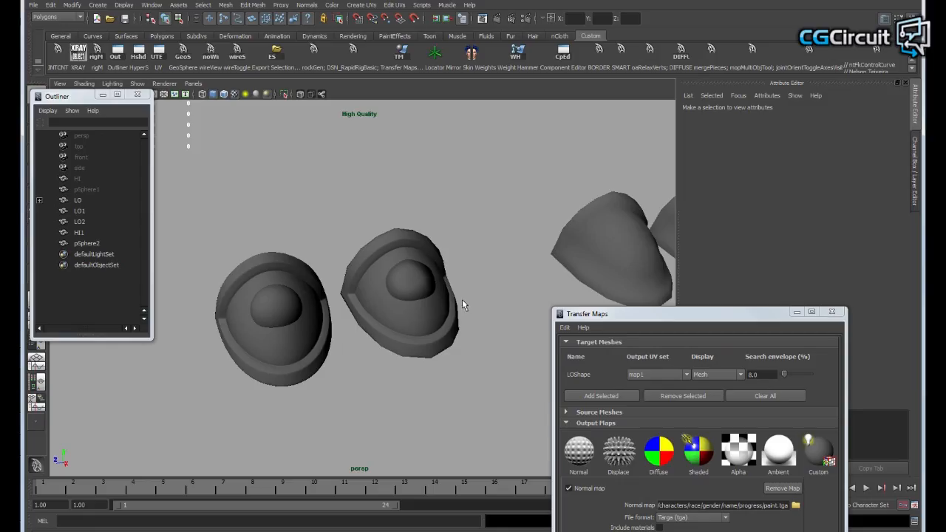
# Switch to Maya and examine the raised domes on the two front shield models up close.
pyautogui.moveTo(462, 300)
pyautogui.mouseDown()
pyautogui.moveTo(483, 271)
pyautogui.moveTo(484, 283)
pyautogui.moveTo(473, 274)
pyautogui.moveTo(523, 268)
pyautogui.moveTo(512, 273)
pyautogui.moveTo(522, 258)
pyautogui.moveTo(483, 232)
pyautogui.moveTo(493, 249)
pyautogui.moveTo(484, 260)
pyautogui.moveTo(548, 219)
pyautogui.moveTo(526, 253)
pyautogui.moveTo(465, 258)
pyautogui.moveTo(481, 249)
pyautogui.moveTo(469, 245)
pyautogui.moveTo(470, 261)
pyautogui.moveTo(433, 249)
pyautogui.moveTo(507, 249)
pyautogui.moveTo(502, 266)
pyautogui.moveTo(430, 229)
pyautogui.moveTo(513, 239)
pyautogui.moveTo(492, 271)
pyautogui.moveTo(446, 272)
pyautogui.moveTo(483, 260)
pyautogui.moveTo(563, 258)
pyautogui.moveTo(564, 226)
pyautogui.moveTo(533, 257)
pyautogui.moveTo(483, 243)
pyautogui.moveTo(509, 266)
pyautogui.moveTo(540, 255)
pyautogui.moveTo(513, 217)
pyautogui.moveTo(473, 247)
pyautogui.moveTo(490, 249)
pyautogui.moveTo(495, 230)
pyautogui.moveTo(498, 253)
pyautogui.moveTo(482, 277)
pyautogui.mouseUp()
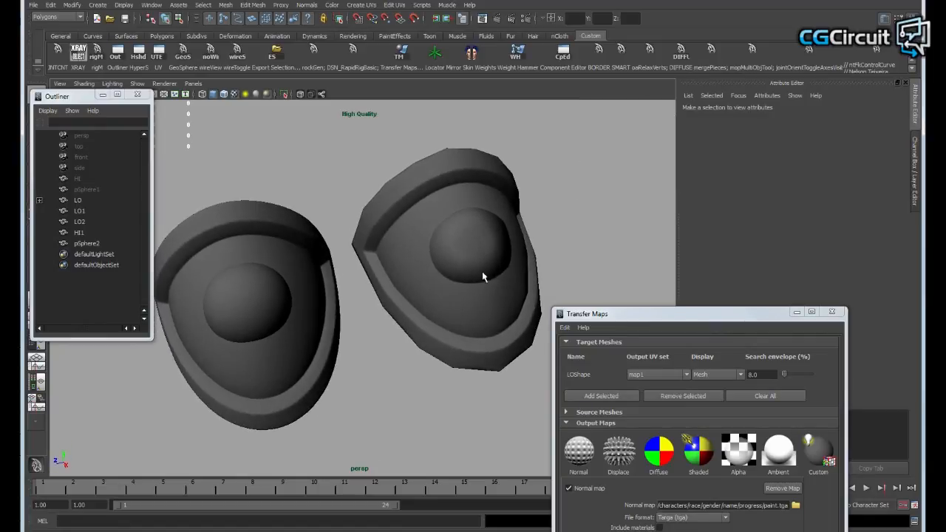
pyautogui.moveTo(471, 219); pyautogui.dragTo(428, 232)
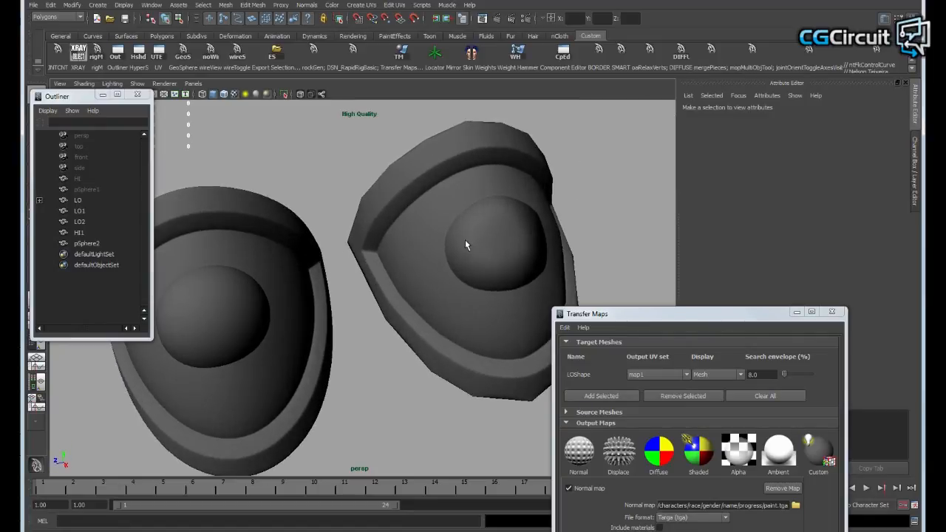
pyautogui.moveTo(408, 223); pyautogui.dragTo(474, 221)
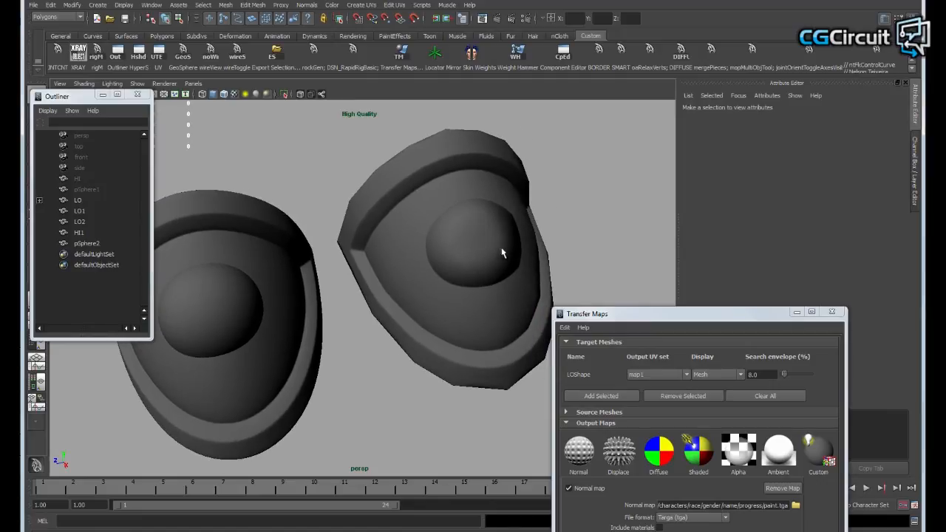
pyautogui.moveTo(478, 250)
pyautogui.mouseDown()
pyautogui.moveTo(465, 232)
pyautogui.moveTo(507, 254)
pyautogui.moveTo(502, 239)
pyautogui.moveTo(453, 246)
pyautogui.moveTo(490, 249)
pyautogui.moveTo(502, 233)
pyautogui.moveTo(503, 244)
pyautogui.moveTo(480, 240)
pyautogui.moveTo(485, 248)
pyautogui.mouseUp()
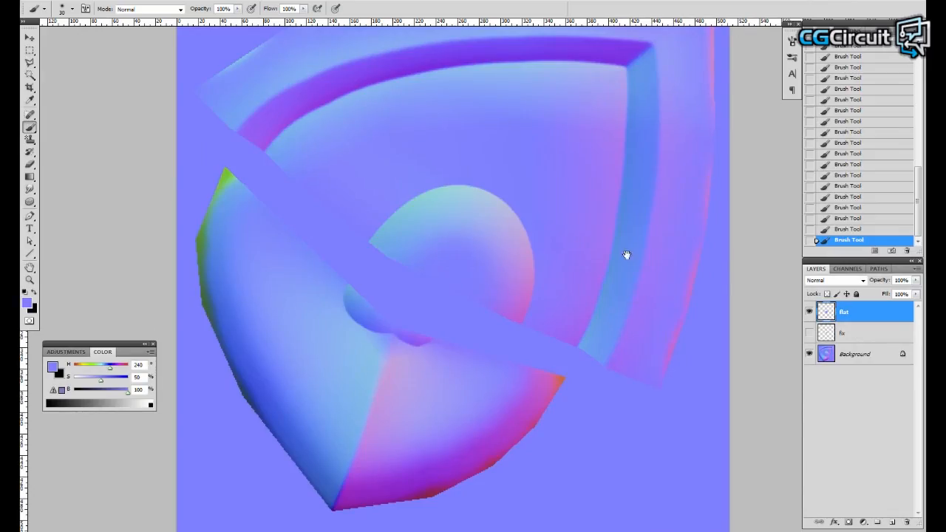
# Switch back to Photoshop and merge the flat, fix and Background layers into a single layer.
pyautogui.moveTo(626, 255); pyautogui.dragTo(652, 269)
pyautogui.keyDown('shift'); pyautogui.click(838, 350); pyautogui.keyUp('shift')
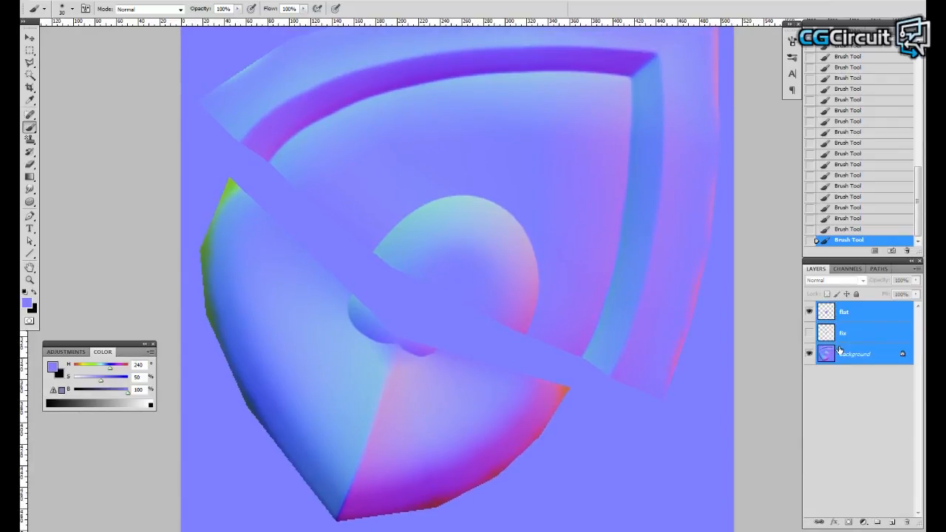
pyautogui.hotkey('ctrl', 'e')
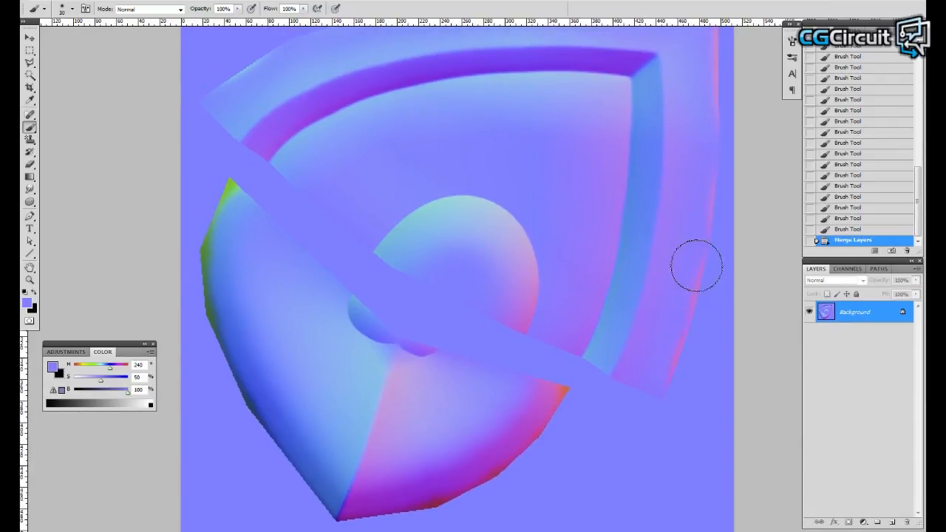
# Apply the xNormal Normalize normal map filter to the merged Background layer.
pyautogui.moveTo(656, 248); pyautogui.dragTo(660, 256)
pyautogui.click(177, 0)
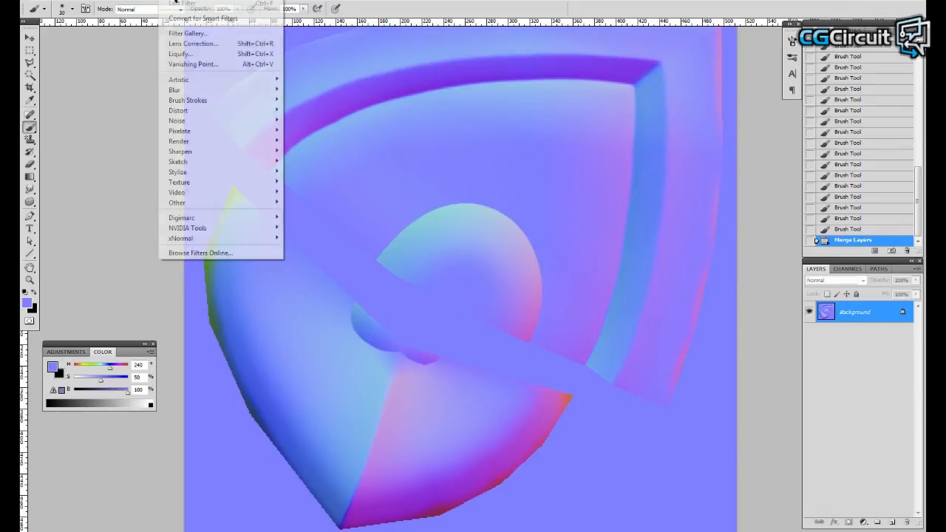
pyautogui.moveTo(222, 233)
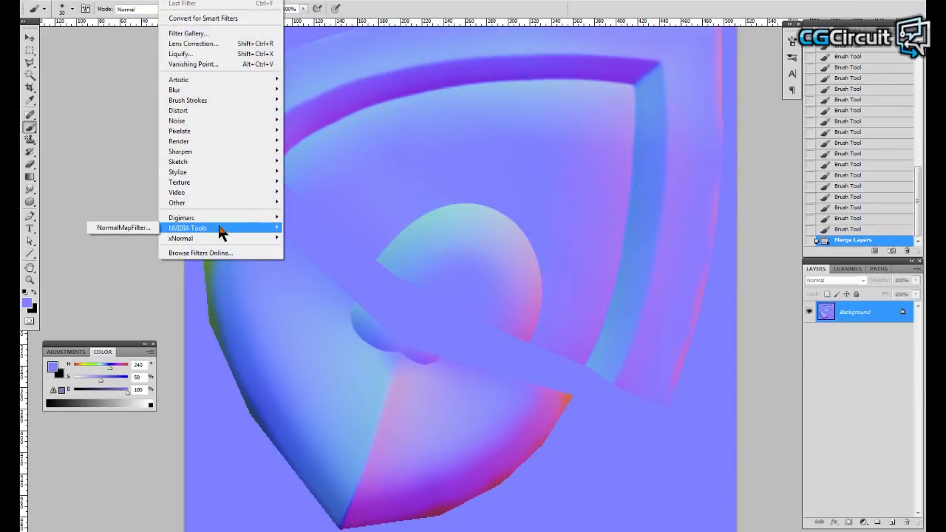
pyautogui.moveTo(172, 241)
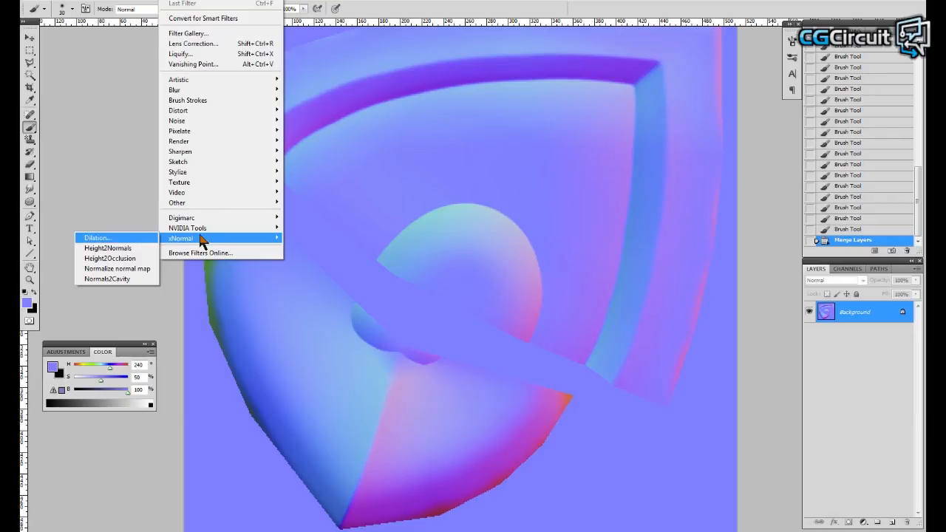
pyautogui.click(130, 266)
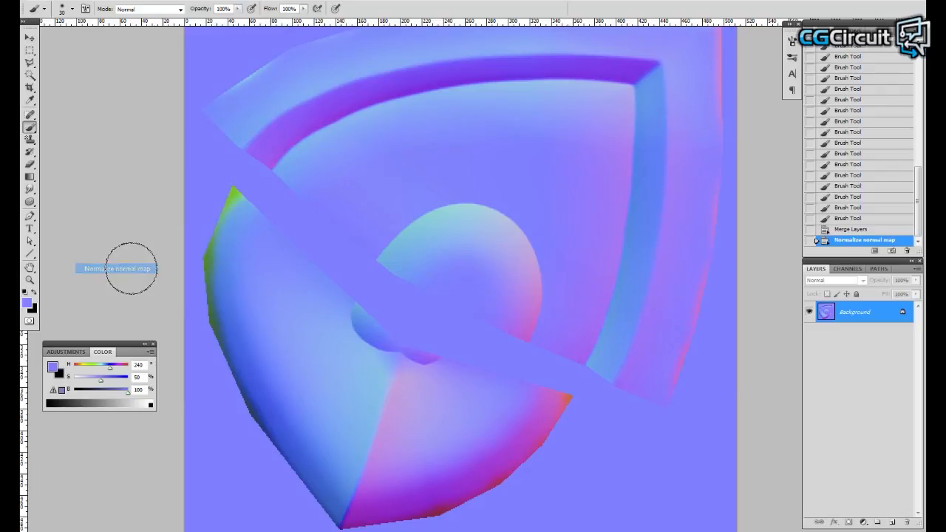